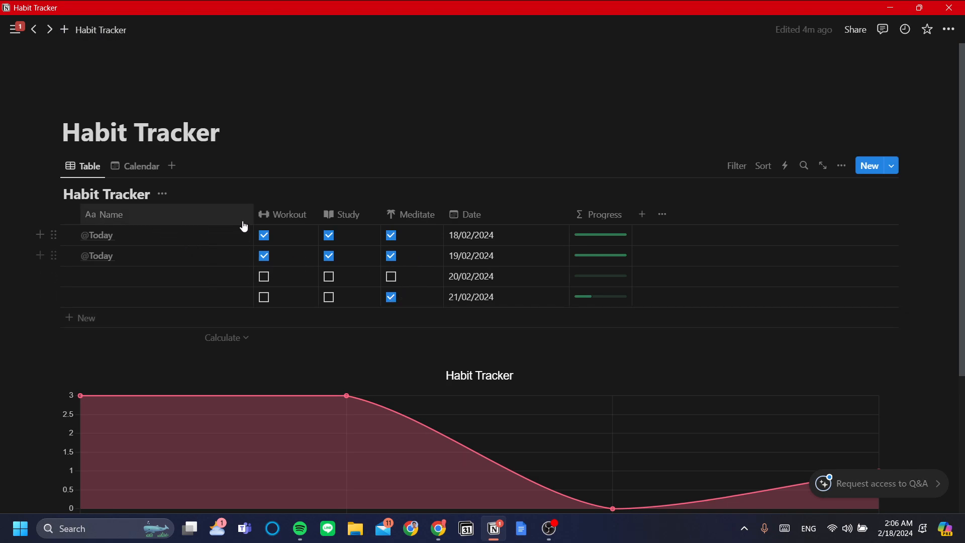
- Narrow the Name column in the Habit Tracker table and view the progress chart below it
drag(253, 214, 90, 214)
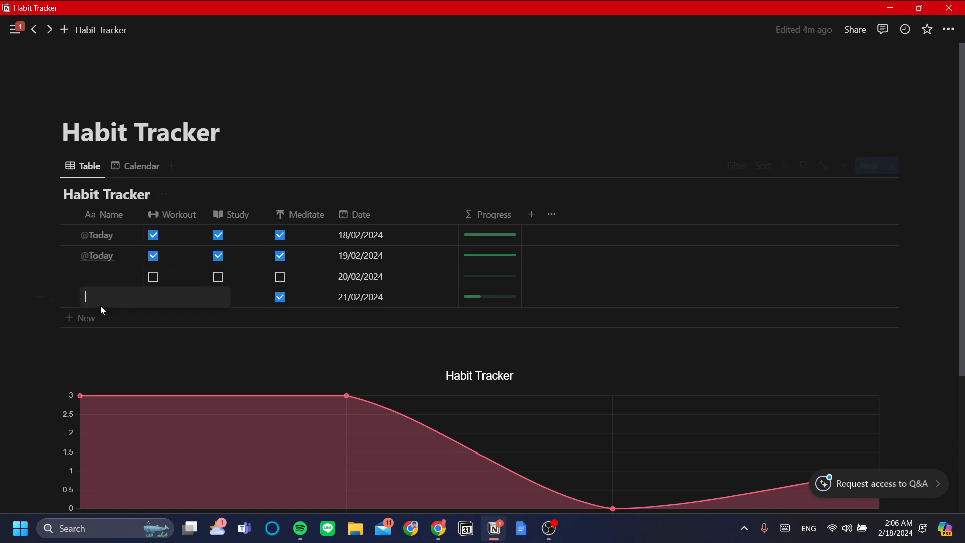
click(118, 296)
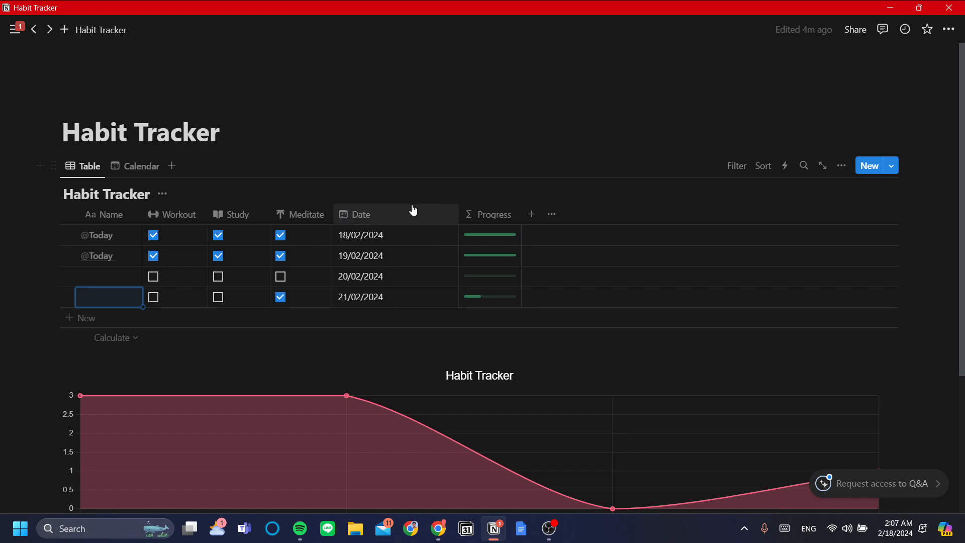
scroll(388, 224, down, 1)
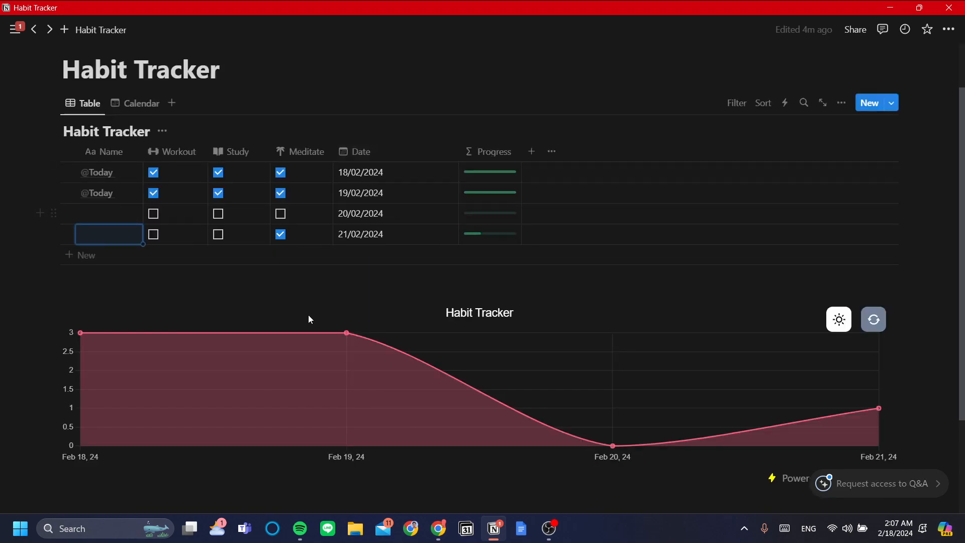
scroll(417, 340, down, 1)
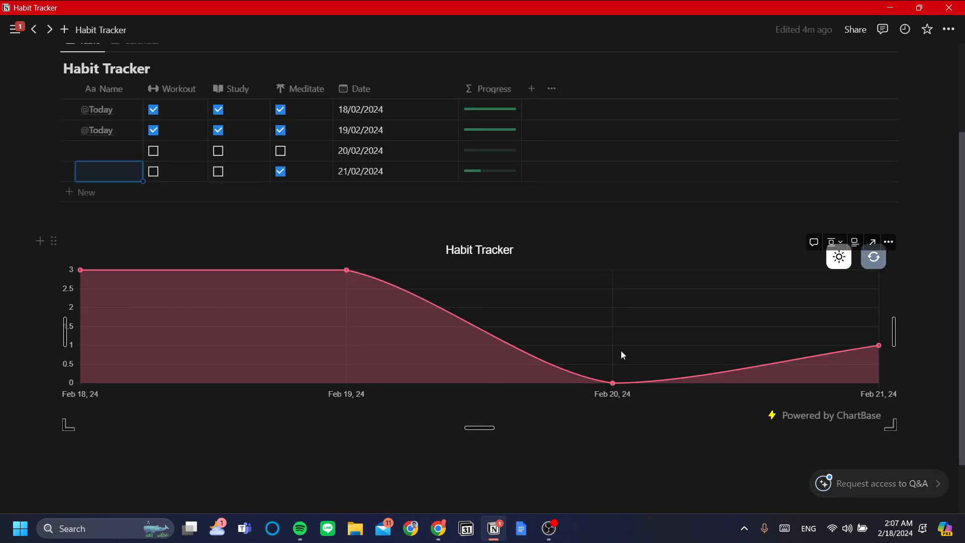
click(637, 457)
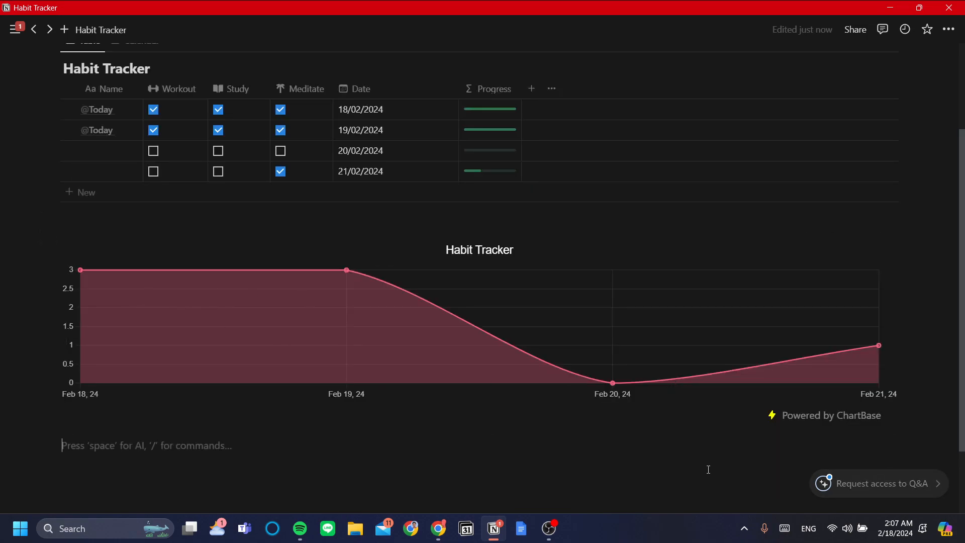
scroll(685, 454, up, 1)
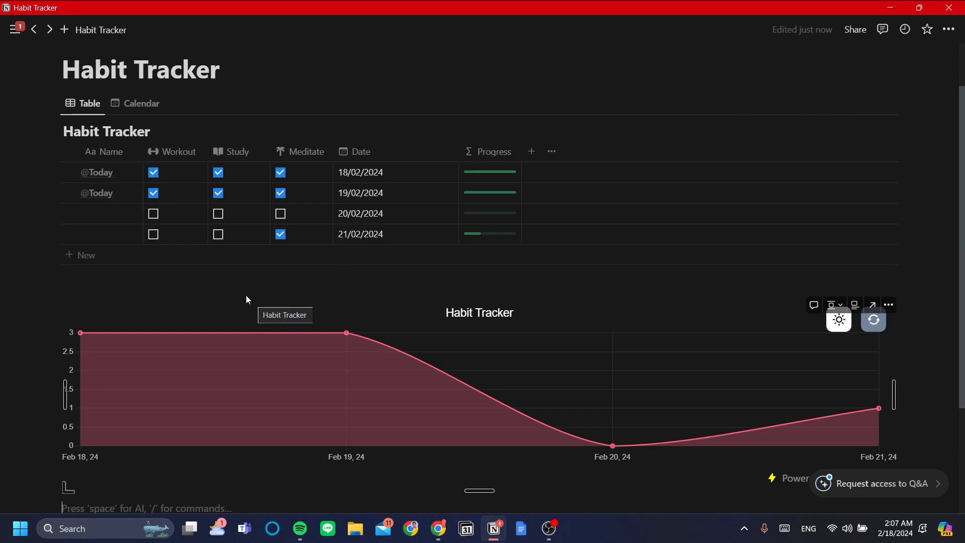
- Create a new private page titled "Habit Tracker 2"
mouse_move(20, 33)
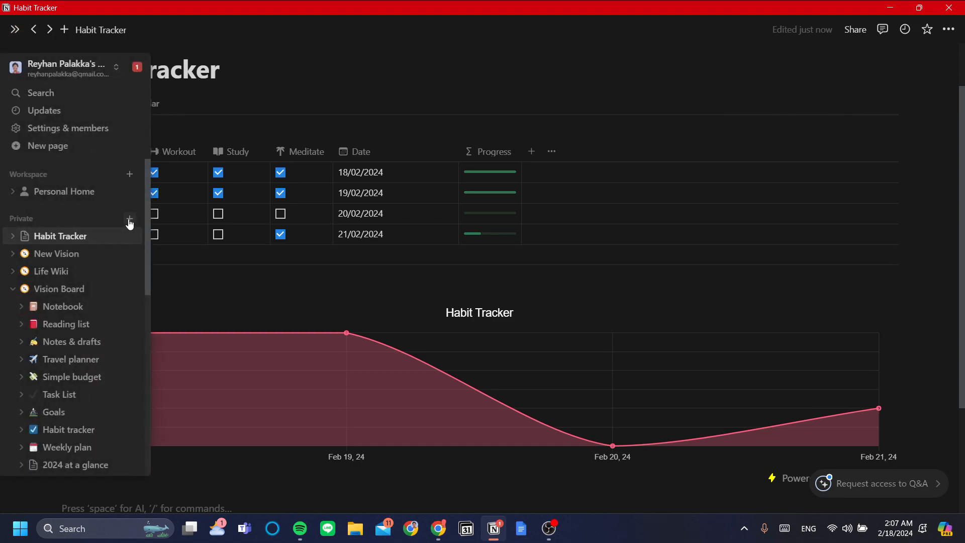
click(129, 220)
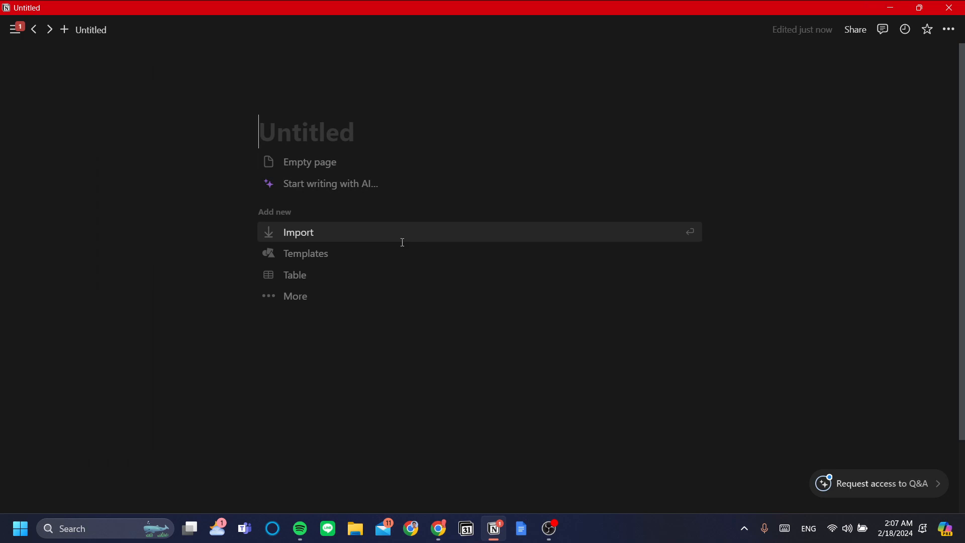
text(H)
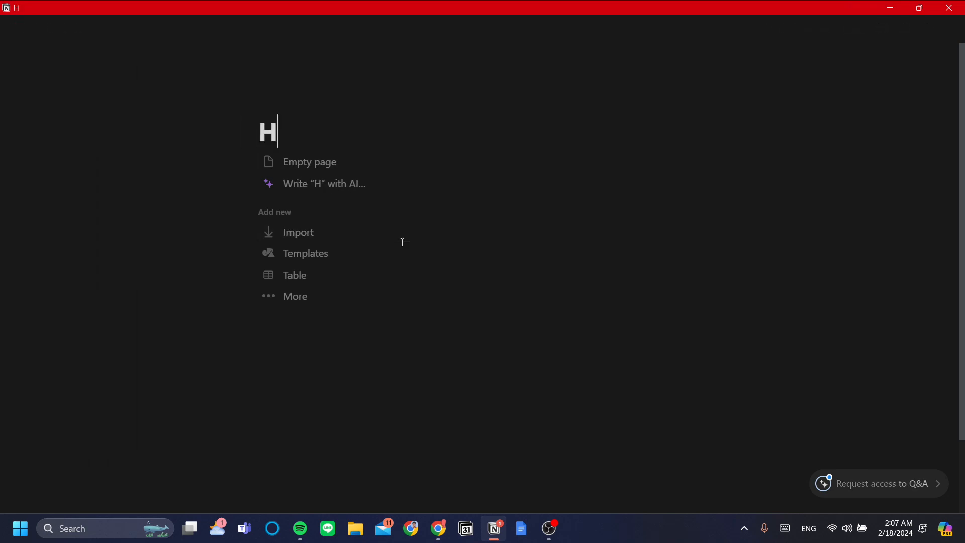
text(abit Tracker 2)
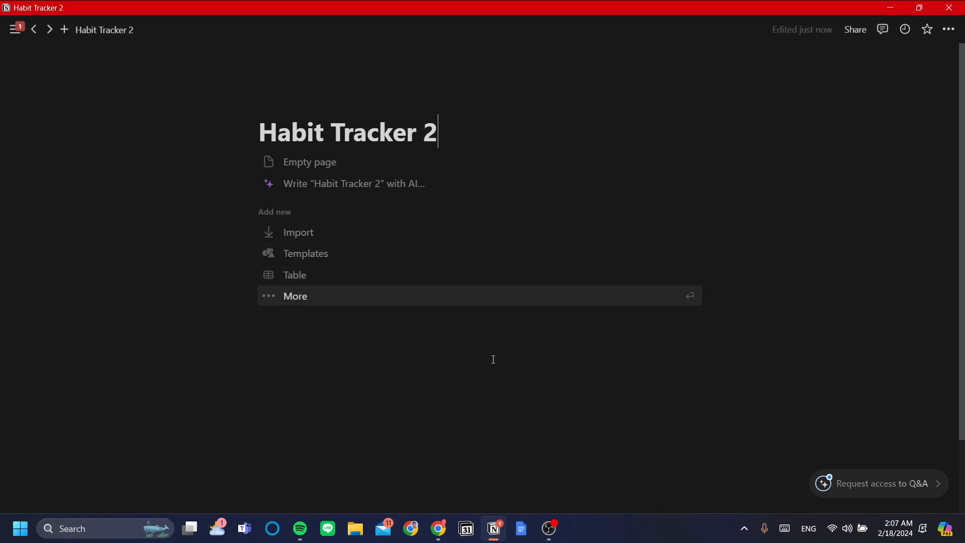
click(949, 29)
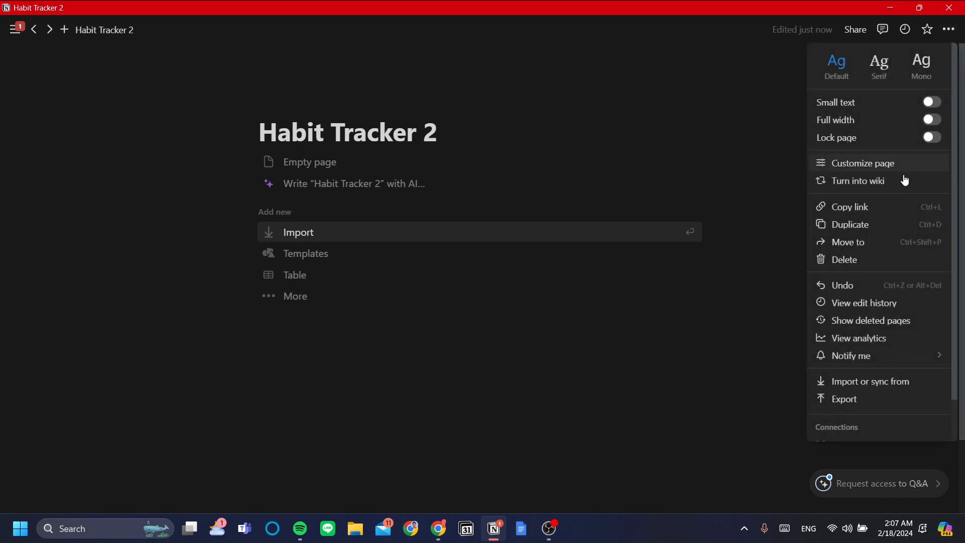
click(749, 85)
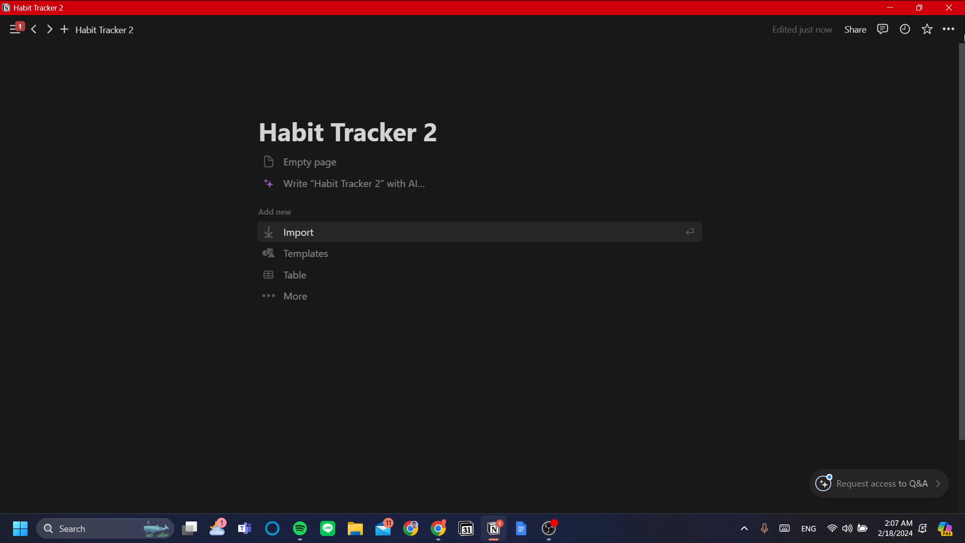
click(954, 32)
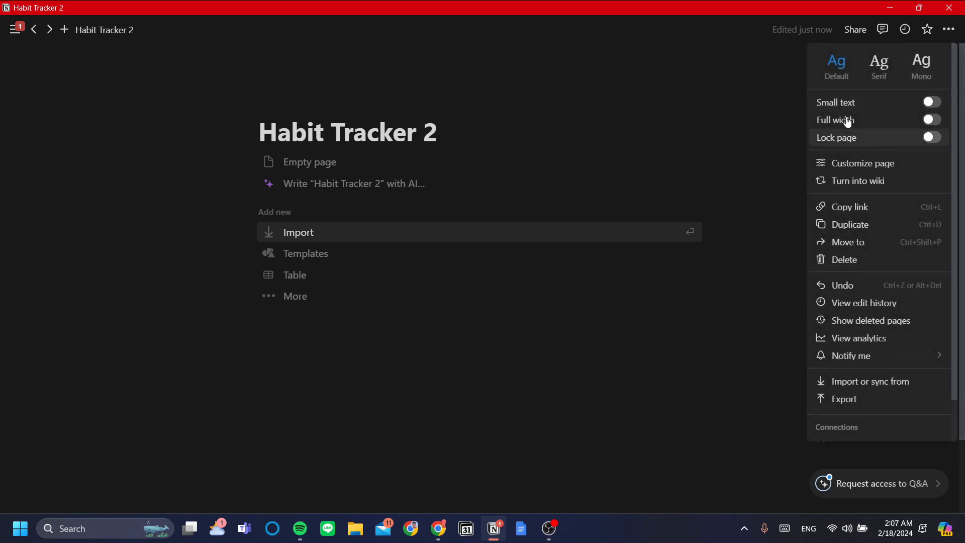
click(949, 33)
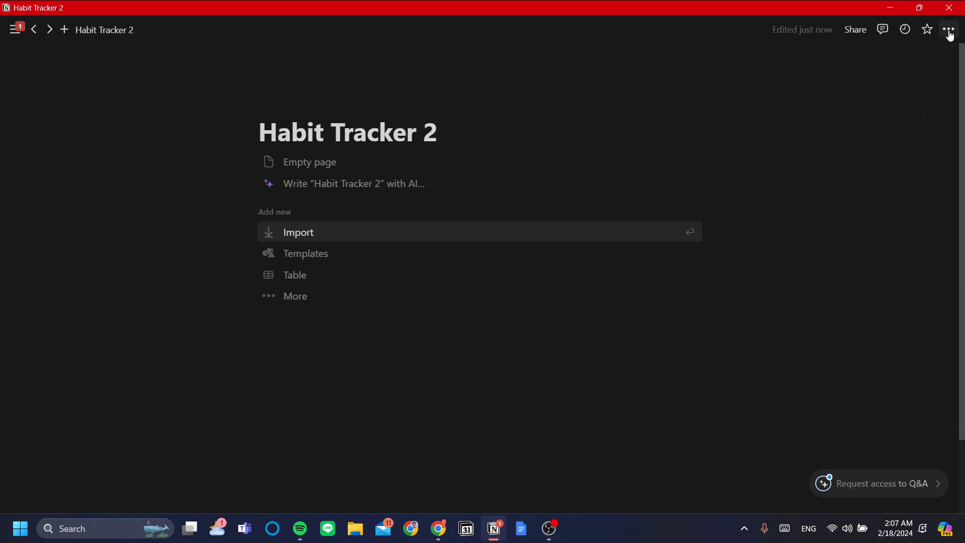
- Set the Habit Tracker 2 page to full width
click(950, 33)
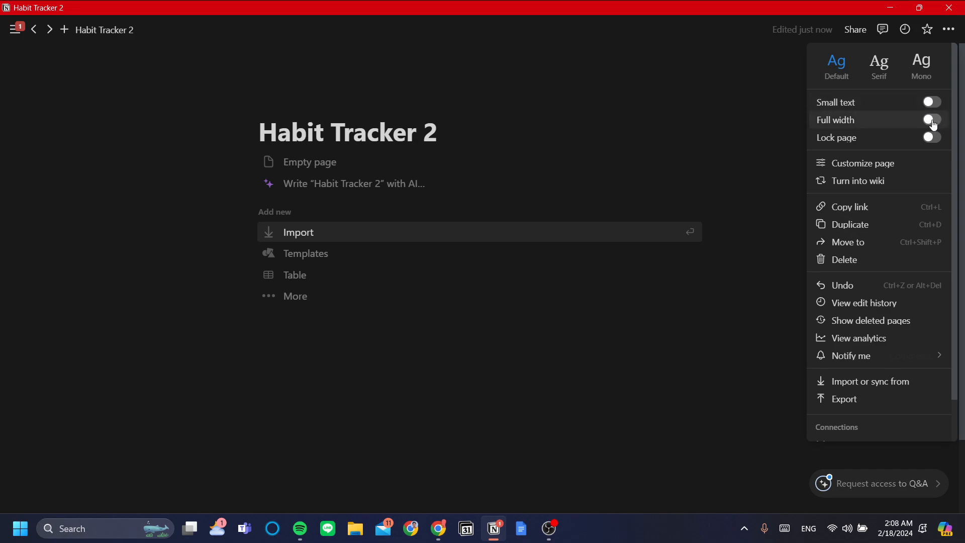
click(932, 120)
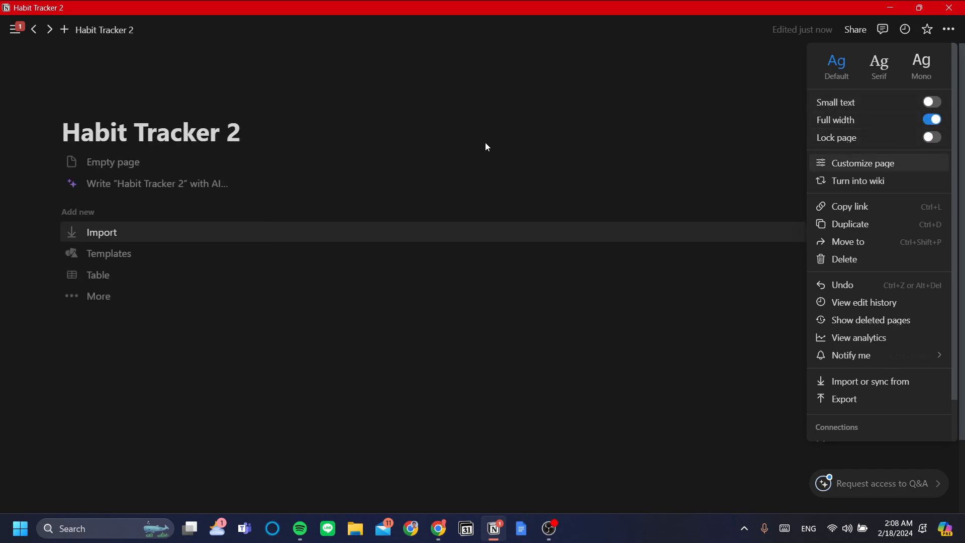
click(394, 115)
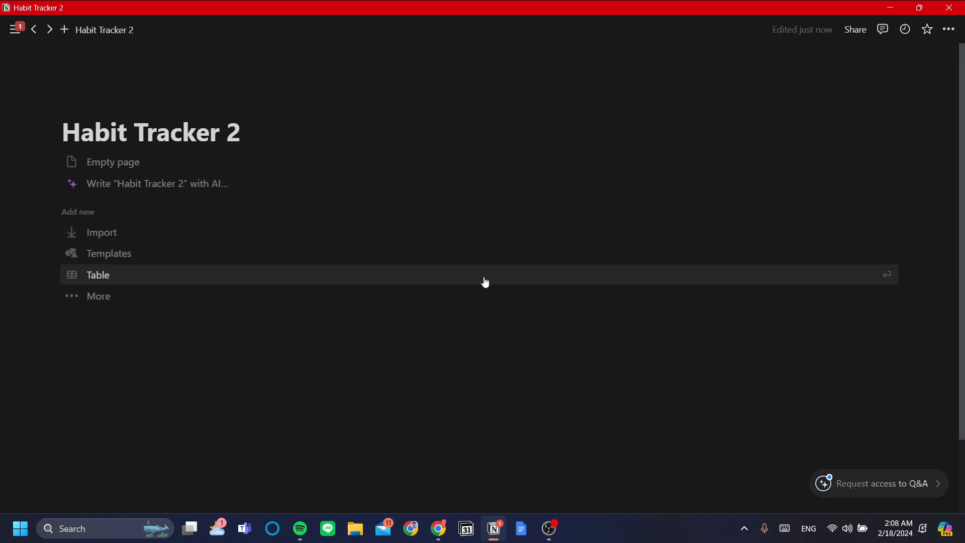
- Start the page body as empty and insert an inline database below the page title
click(308, 369)
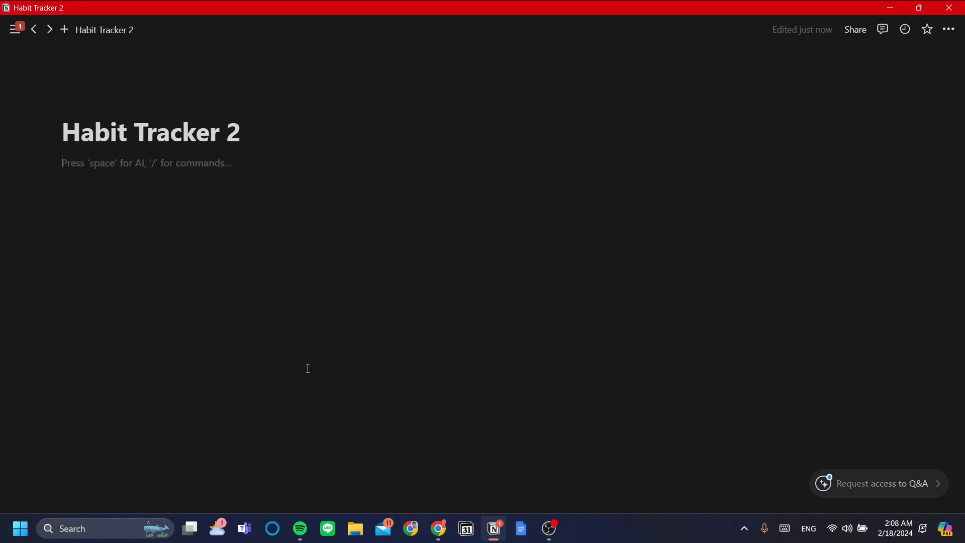
text(/)
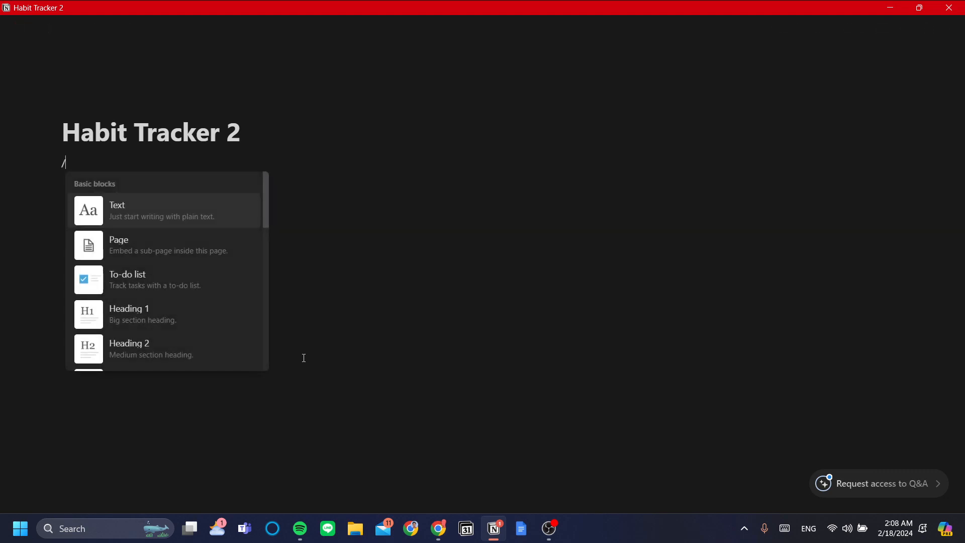
key(BackSpace)
text(/e)
key(BackSpace)
text(data)
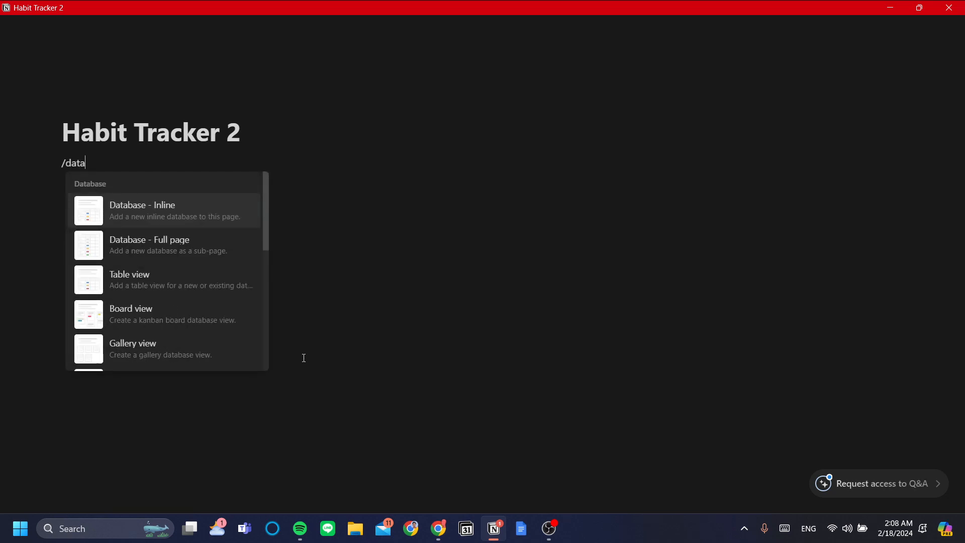
click(145, 205)
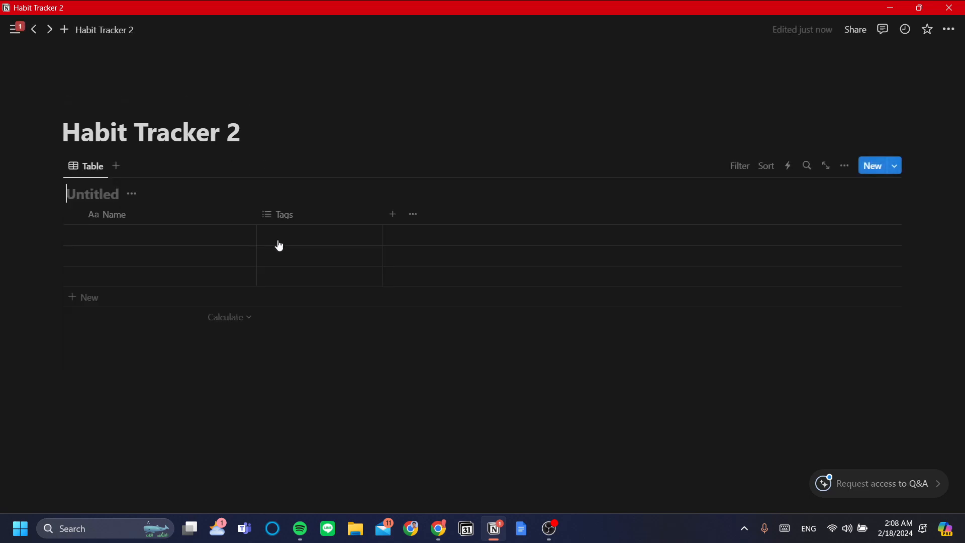
- Title the new inline database "Habits"
text(Habit)
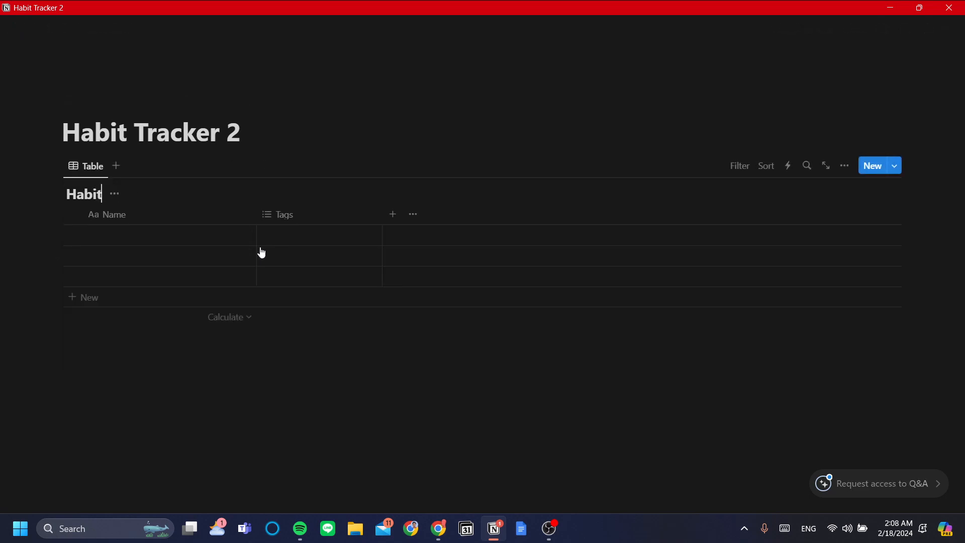
text(s)
click(335, 423)
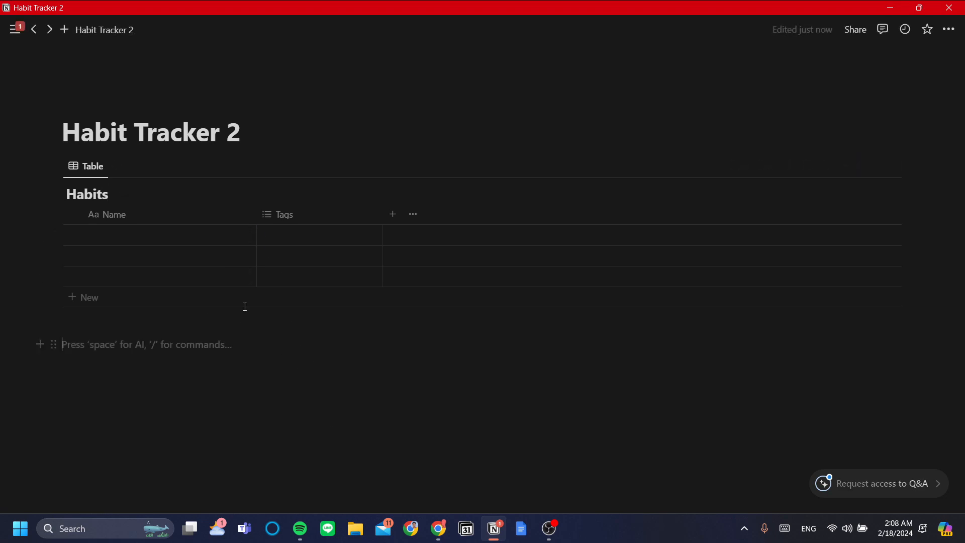
- Rename the Name column of the Habits table to "Day" and narrow it to about half its width
click(139, 215)
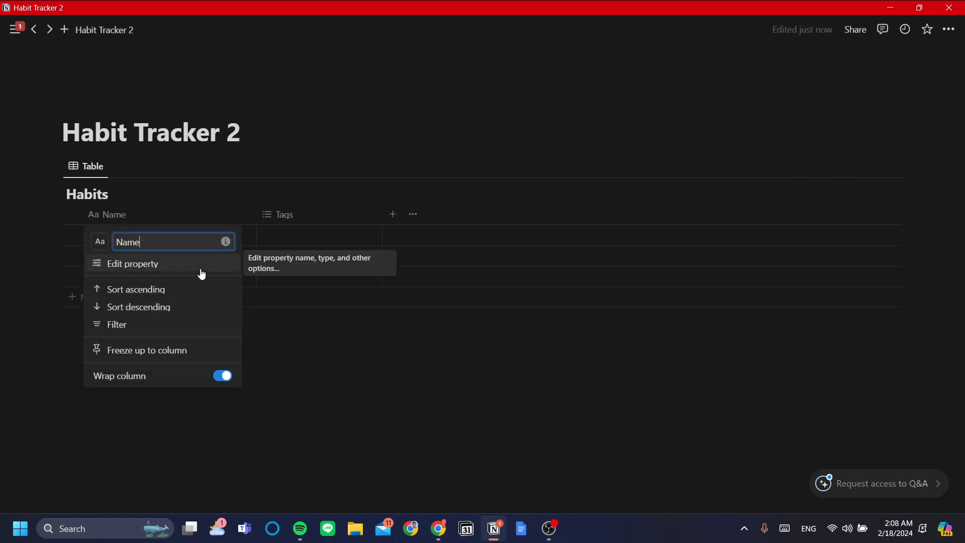
key(ctrl+a)
text(Da)
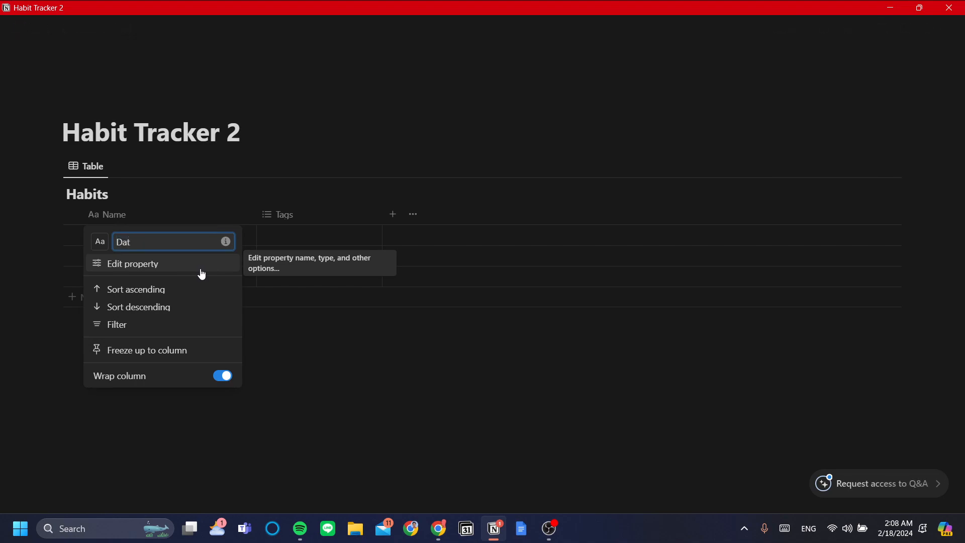
click(329, 332)
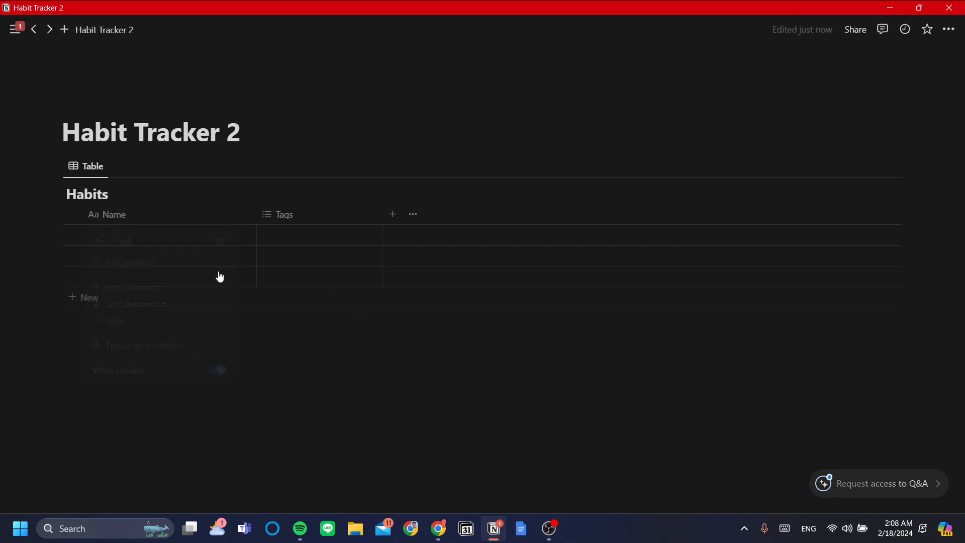
click(146, 215)
click(137, 265)
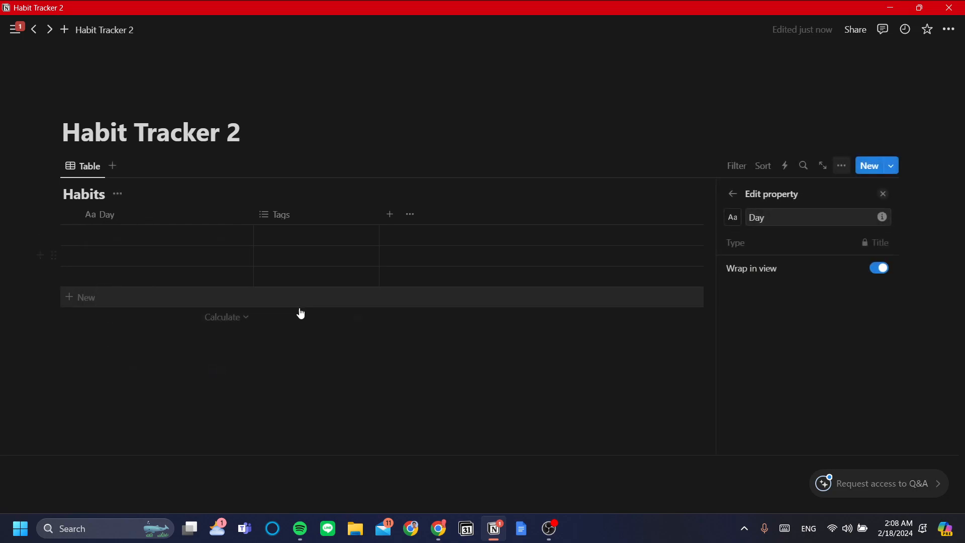
click(702, 333)
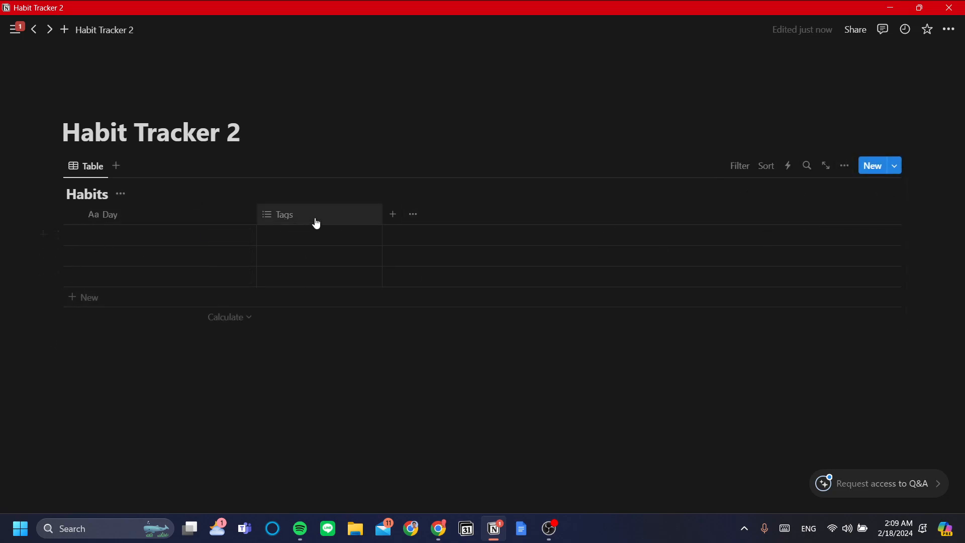
drag(255, 214, 162, 216)
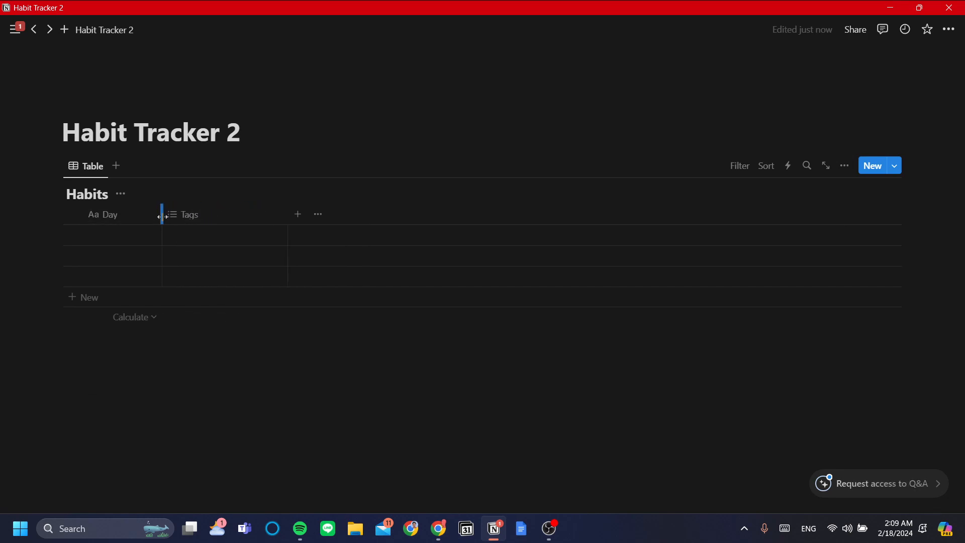
- Add a Checkbox property to the Habits table and name it "Workout"
click(297, 219)
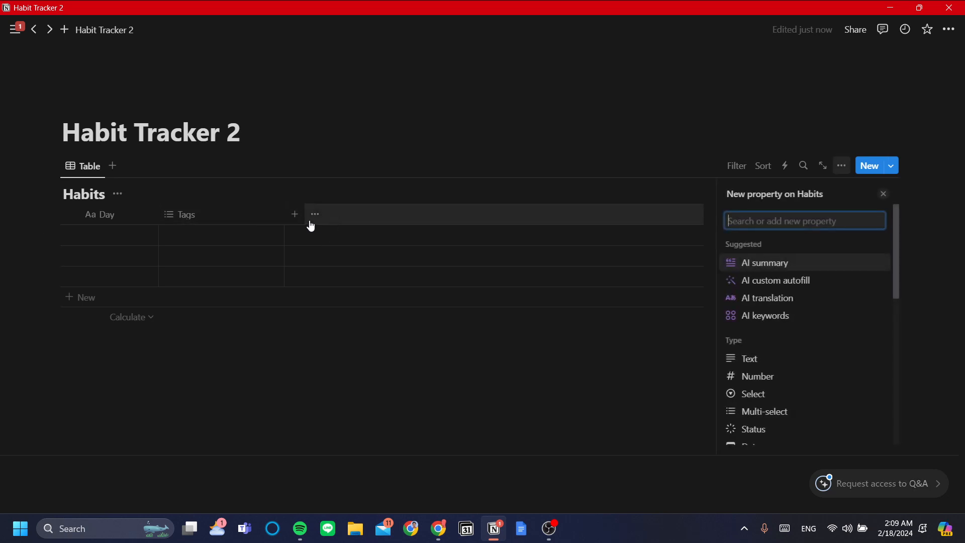
scroll(804, 395, down, 1)
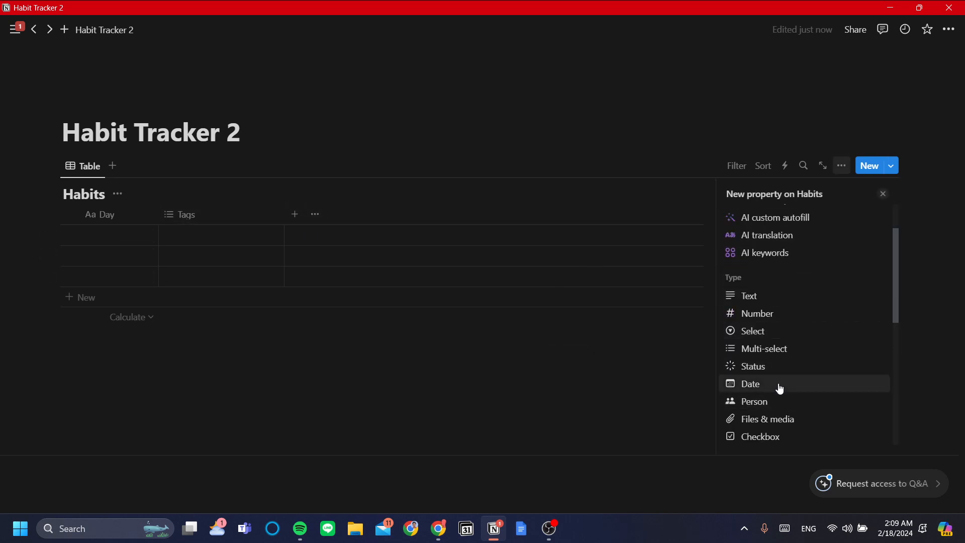
scroll(776, 401, down, 1)
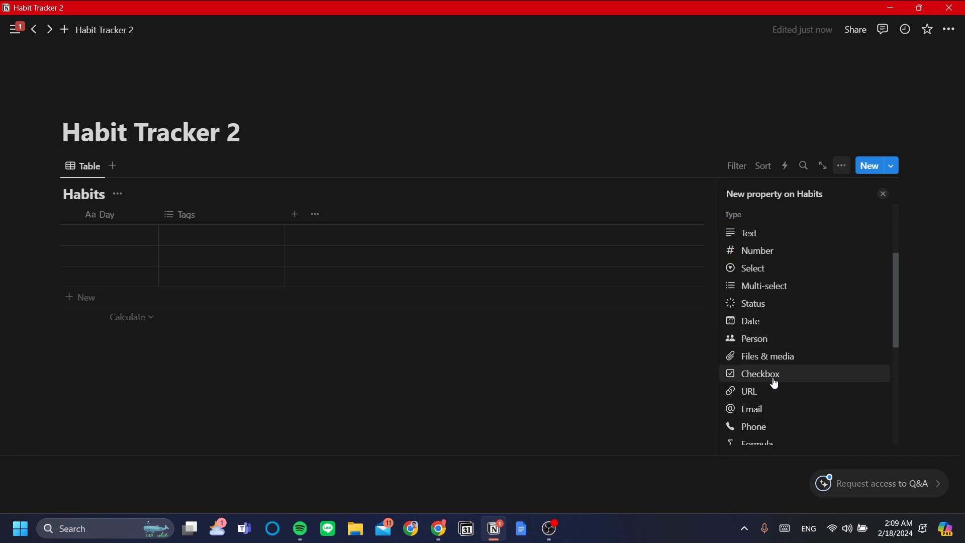
click(774, 380)
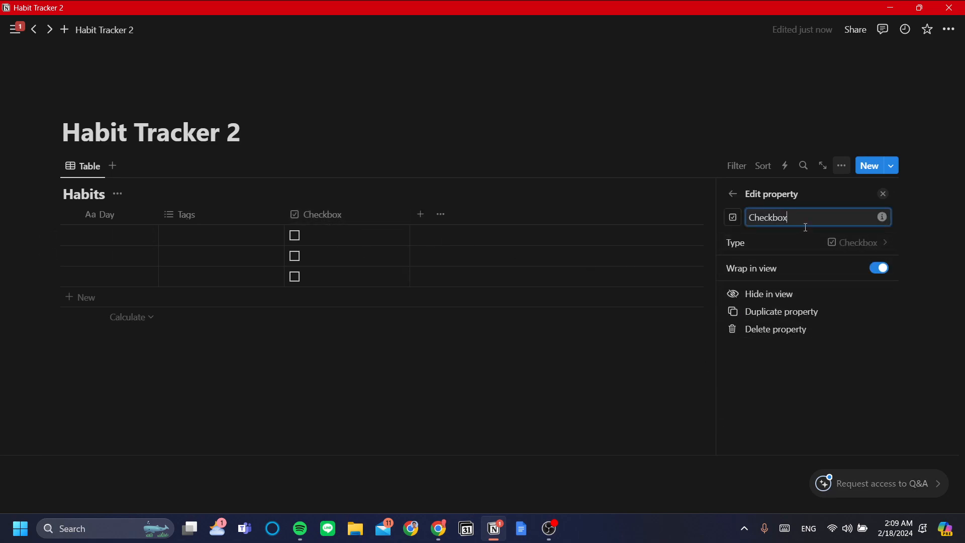
text(a)
key(ctrl+a)
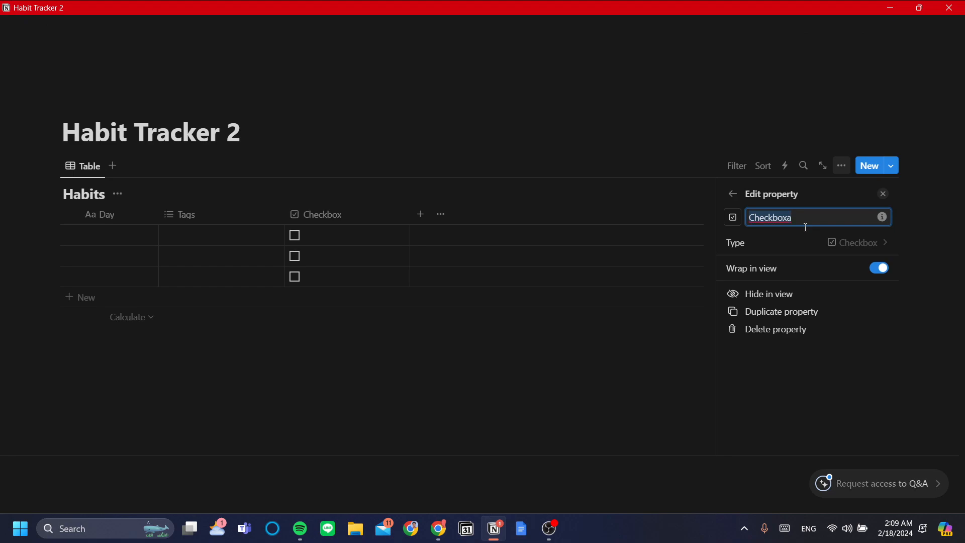
text(Workout)
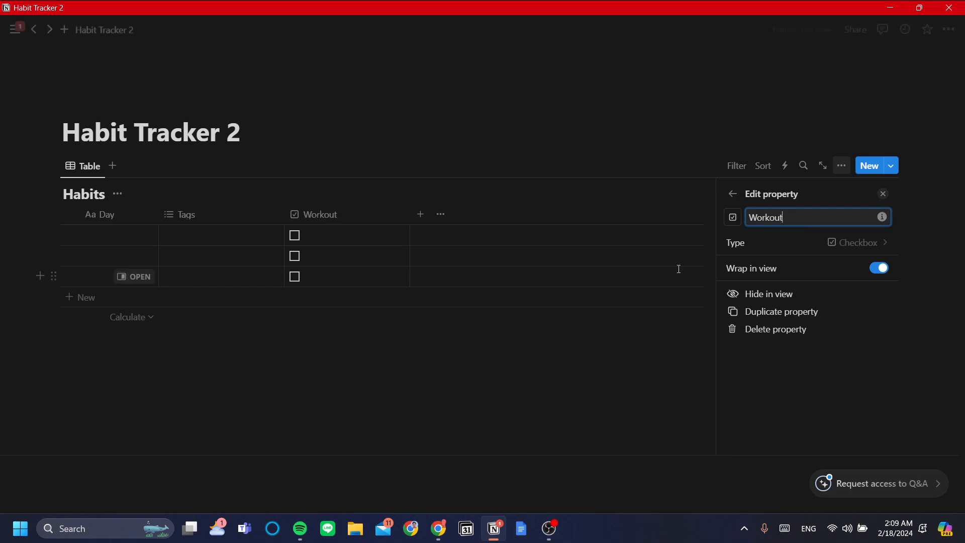
- Rename the Tags property of the Habits table to "Punctual"
click(206, 213)
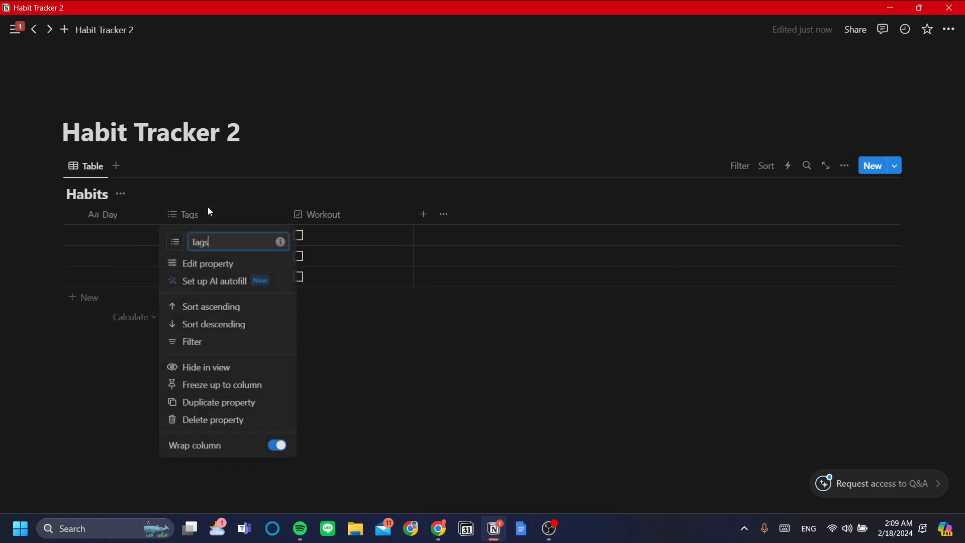
double_click(217, 246)
text(Punt)
text(ia)
text(tu)
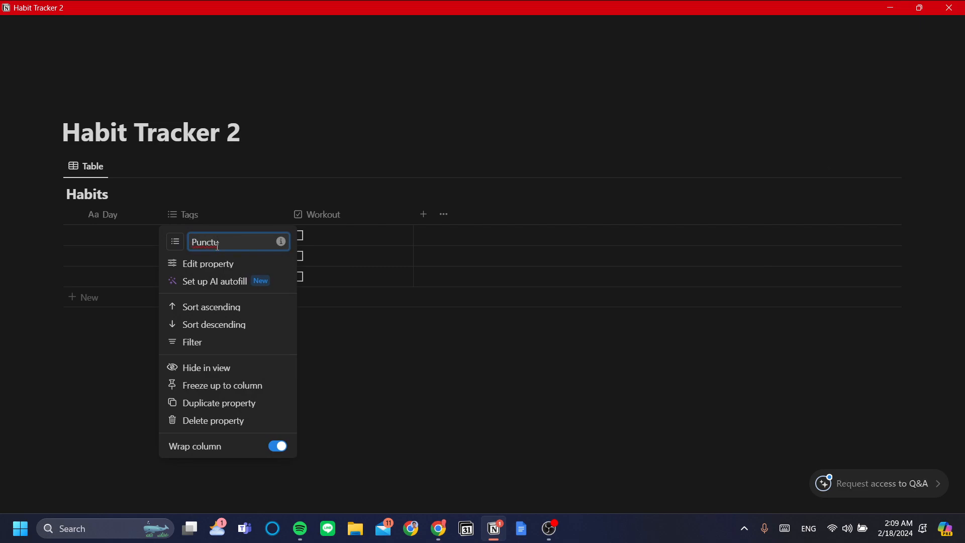
text(al)
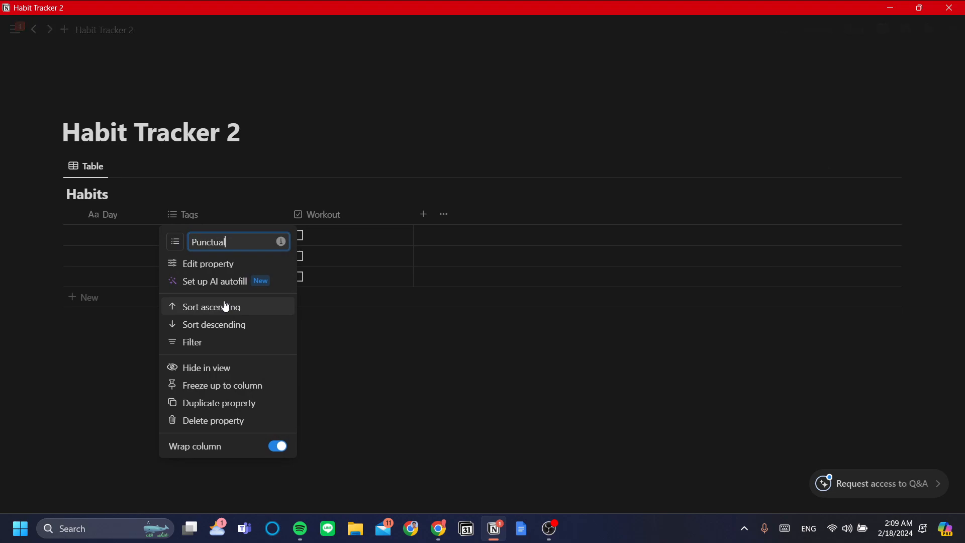
- Change the Punctual property's type to Checkbox
click(222, 265)
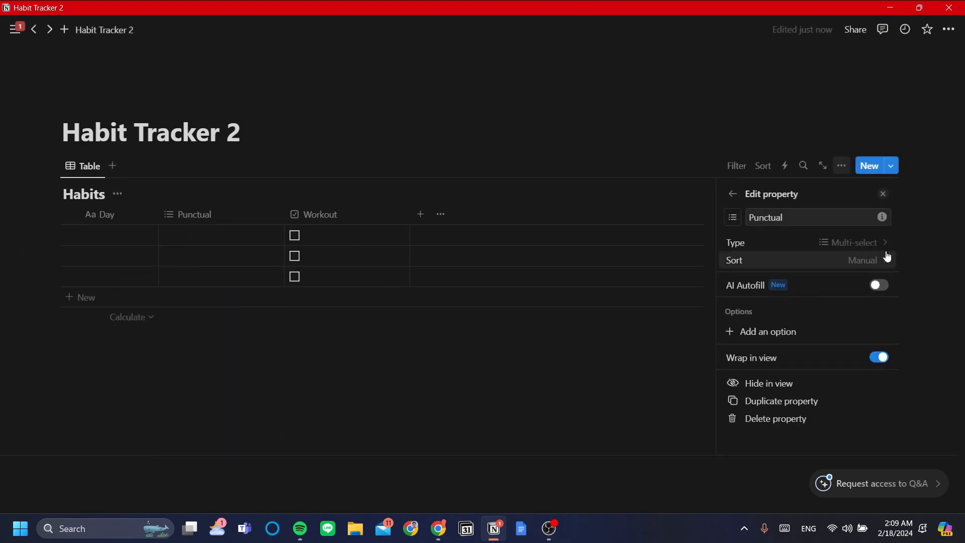
click(878, 252)
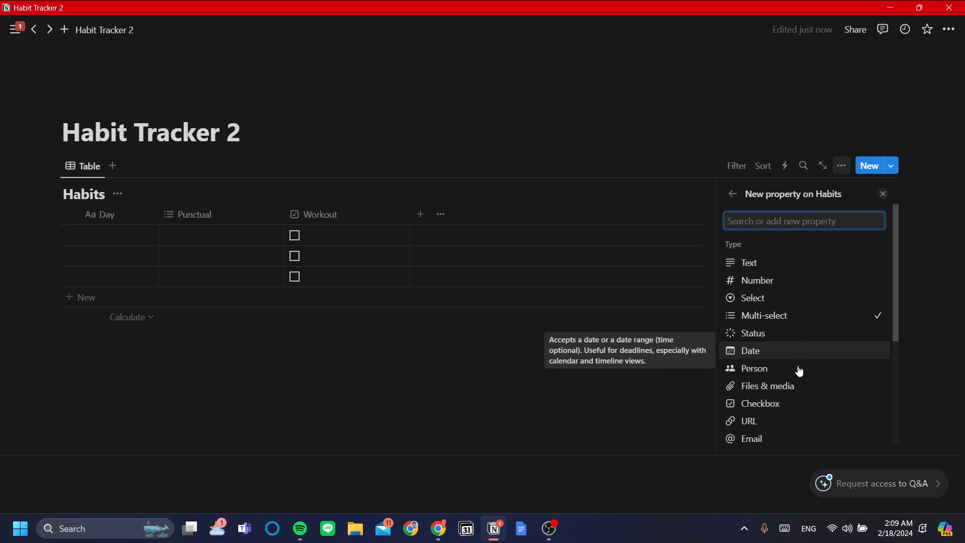
click(786, 408)
click(476, 334)
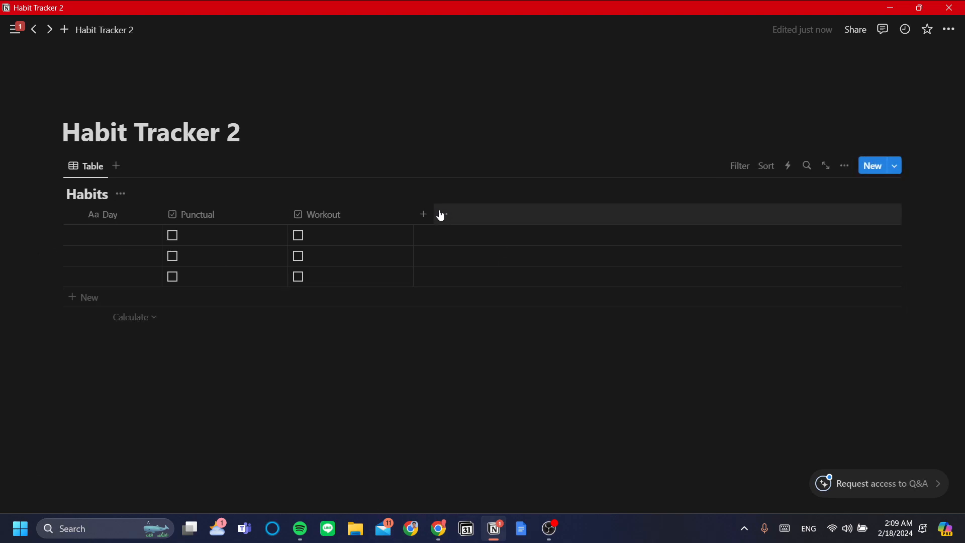
- Add a Checkbox property to the Habits table and name it "Study"
click(422, 216)
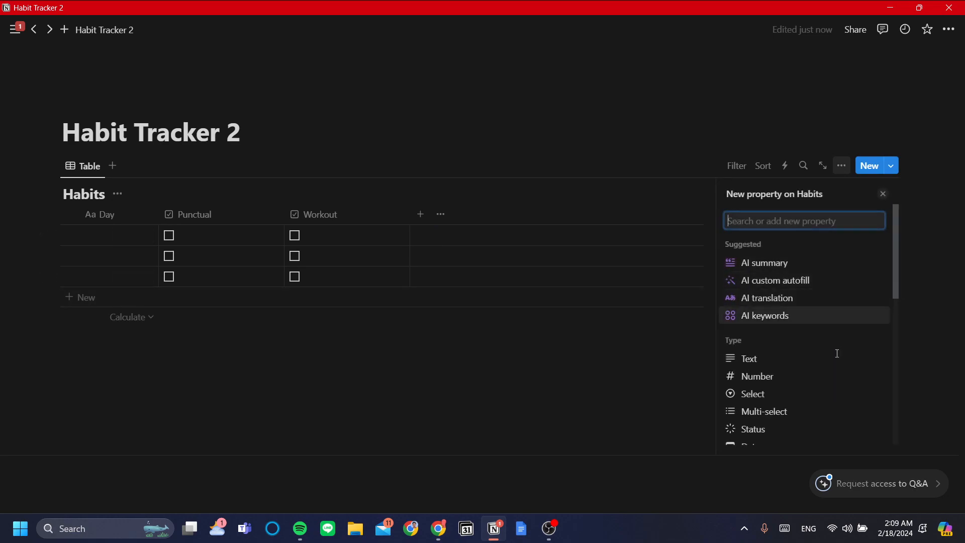
scroll(792, 433, down, 2)
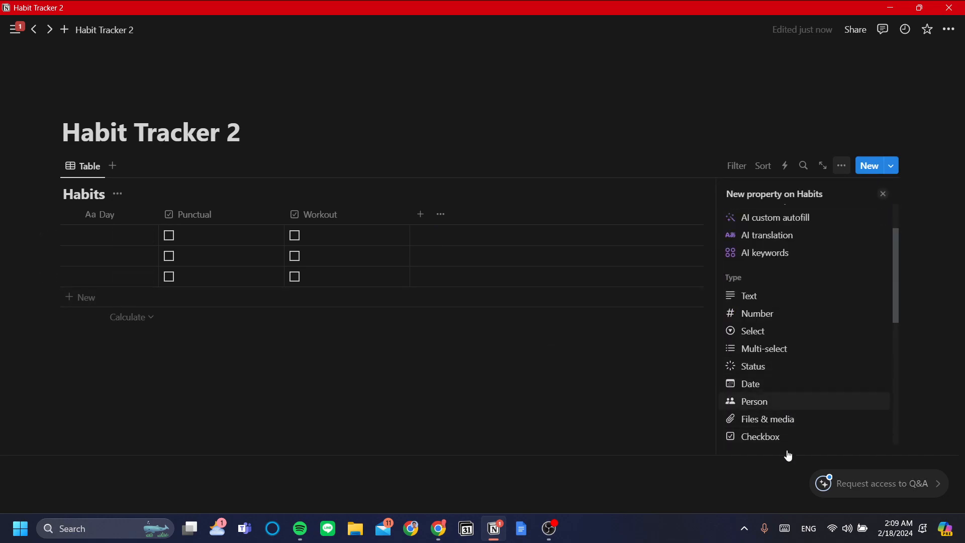
click(784, 437)
key(ctrl+a)
text(Study)
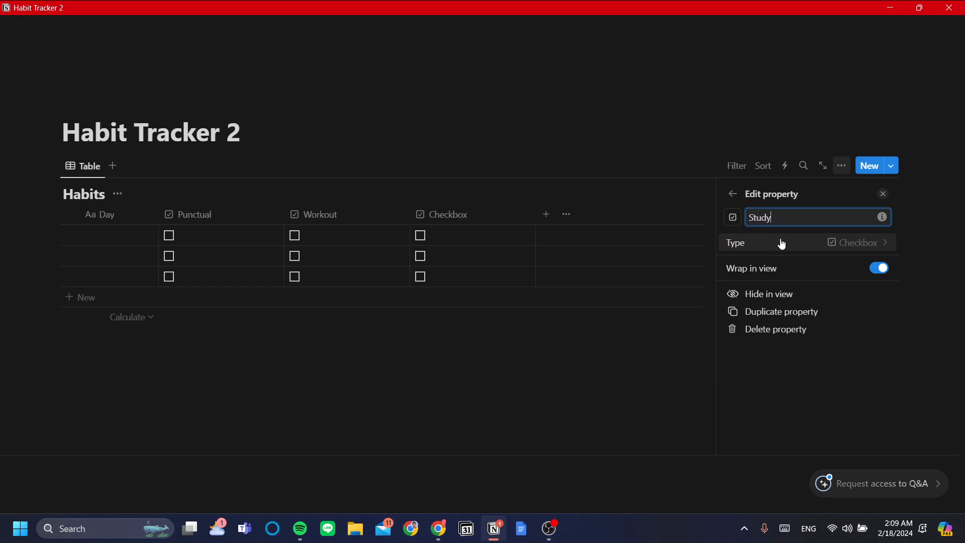
click(617, 429)
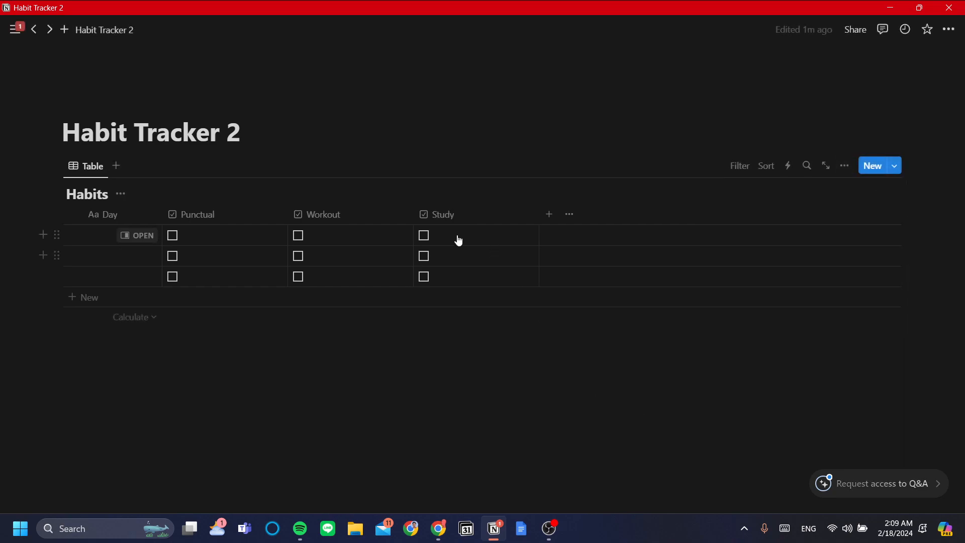
- Add a new property named "Meditate" to the Habits table
click(552, 214)
text(Me)
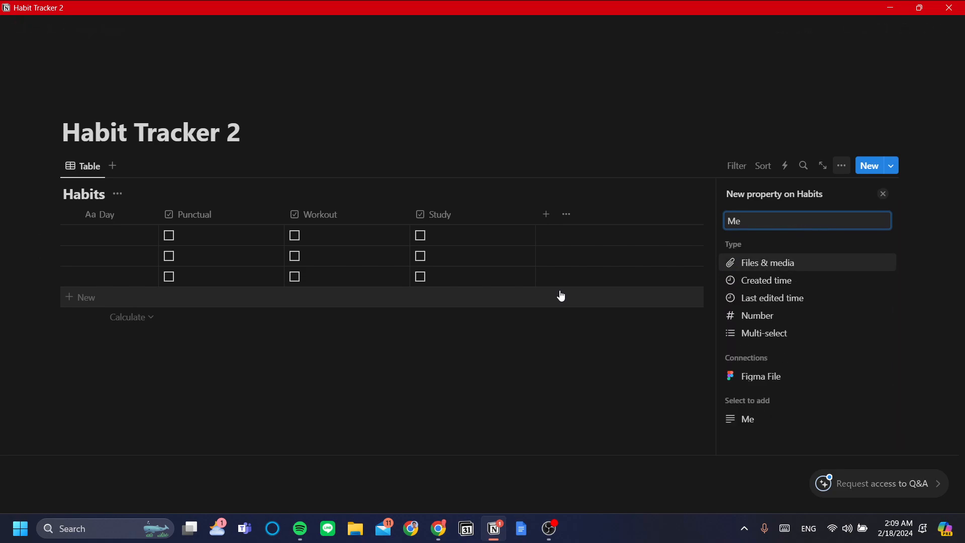
text(dit)
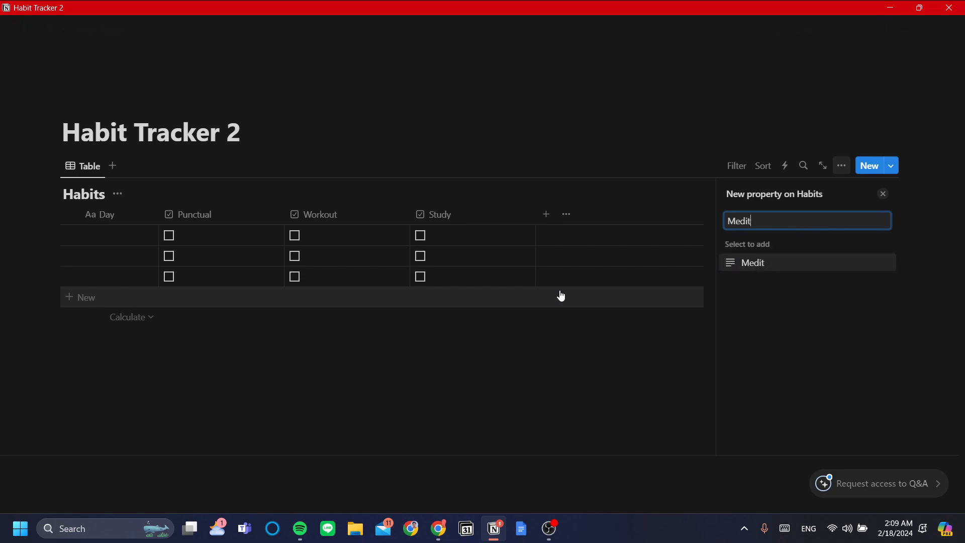
text(ate)
key(Return)
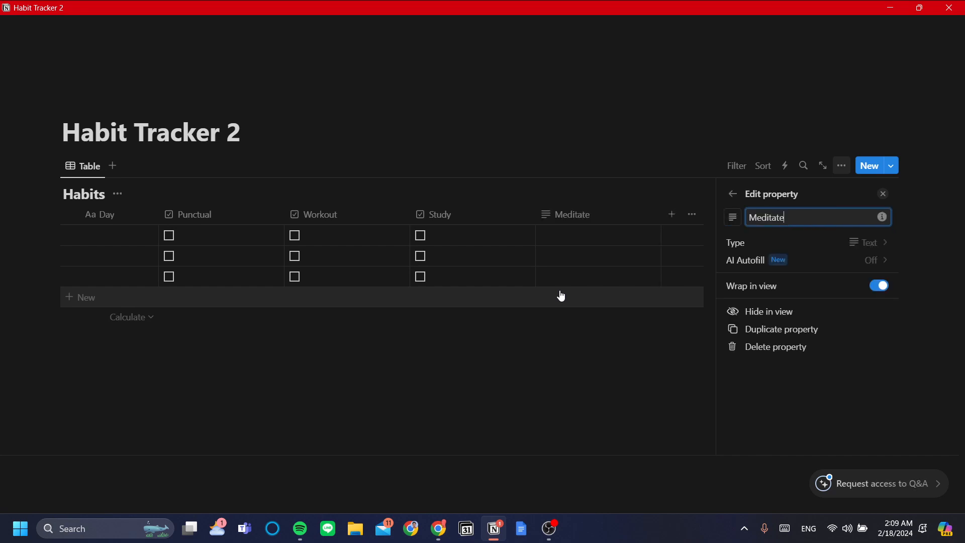
- Change the Meditate property's type to Checkbox
click(870, 242)
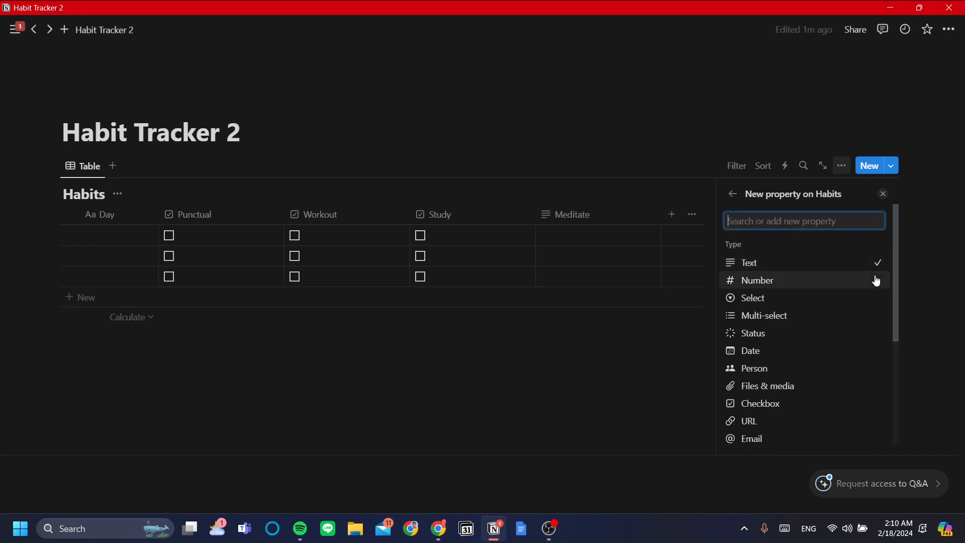
scroll(779, 352, down, 2)
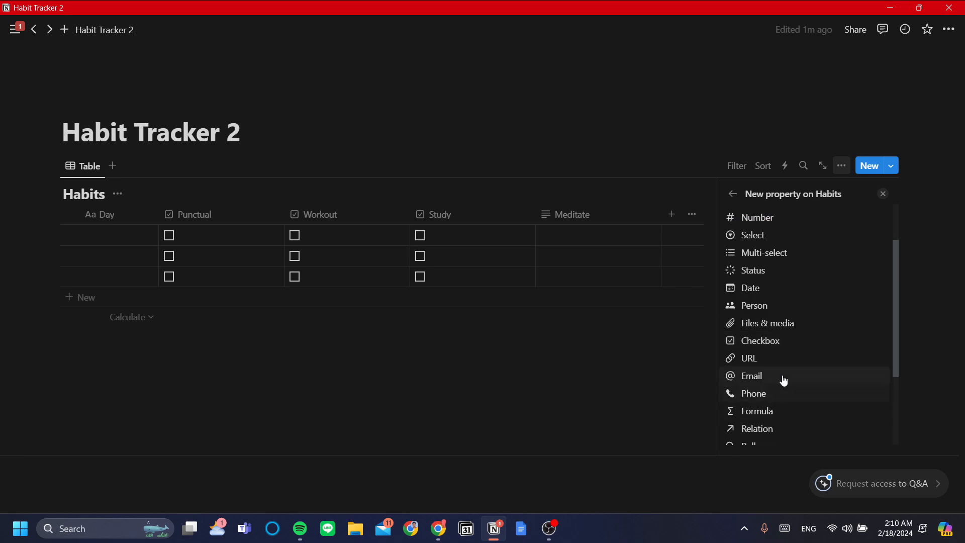
click(786, 346)
click(519, 433)
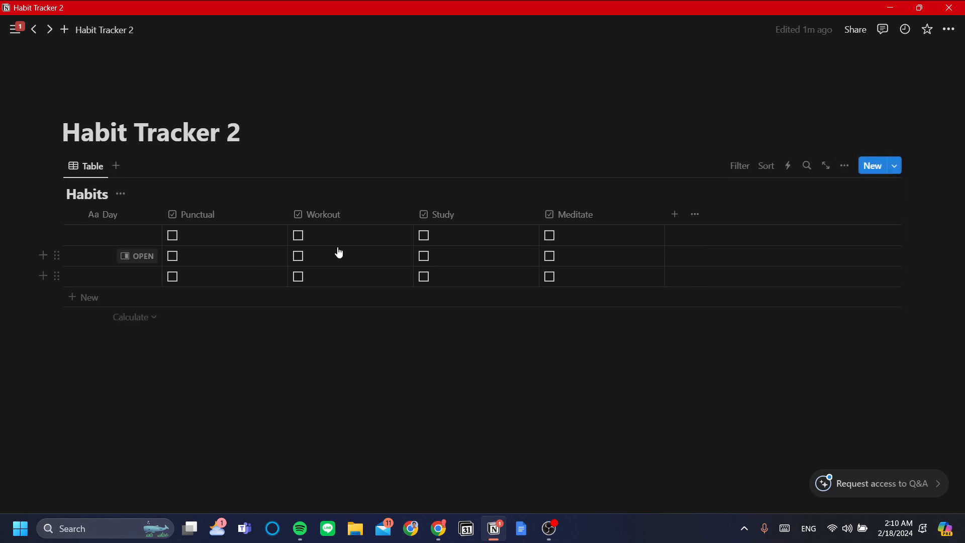
- Search the property icons for "time" and give the Punctual property the outlined clock icon
click(177, 218)
click(178, 241)
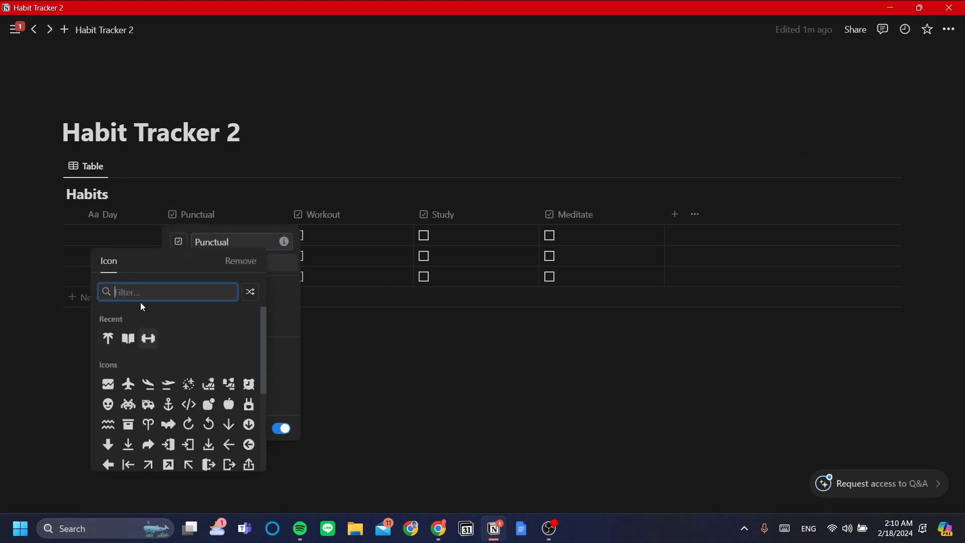
text(time)
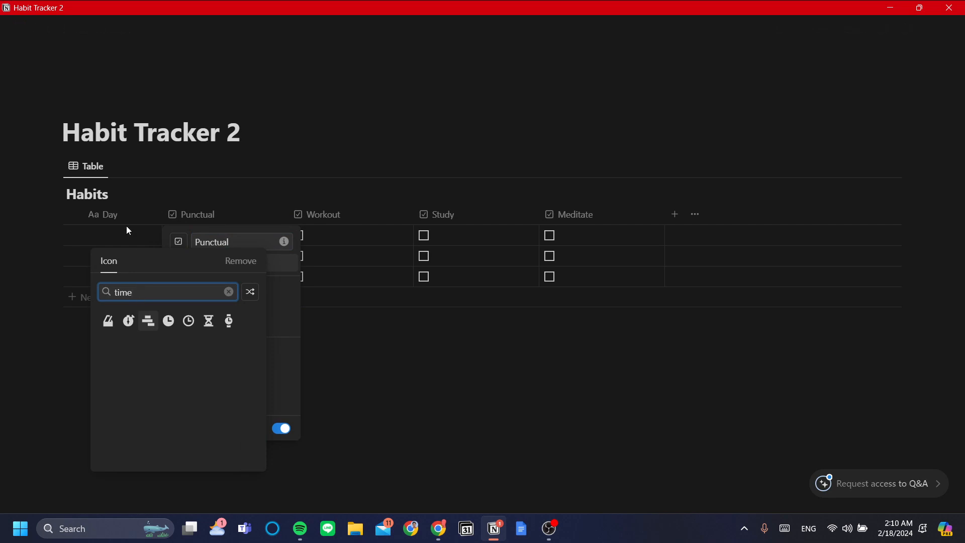
click(188, 321)
click(190, 324)
click(236, 362)
click(303, 241)
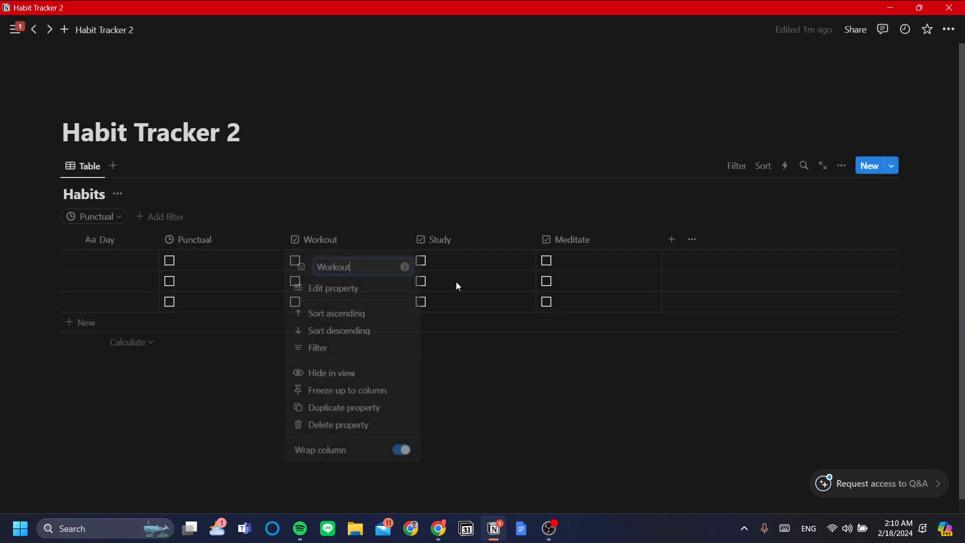
click(112, 222)
click(108, 217)
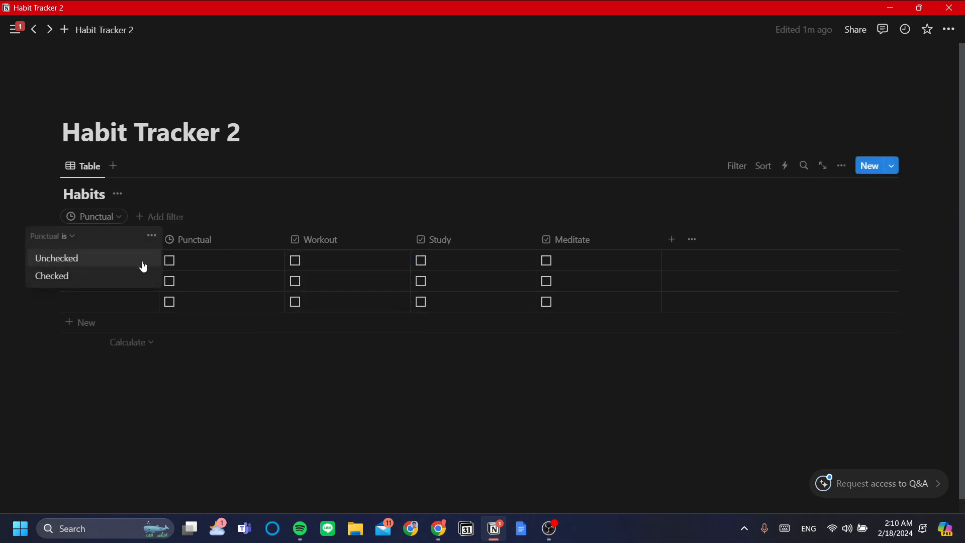
click(90, 276)
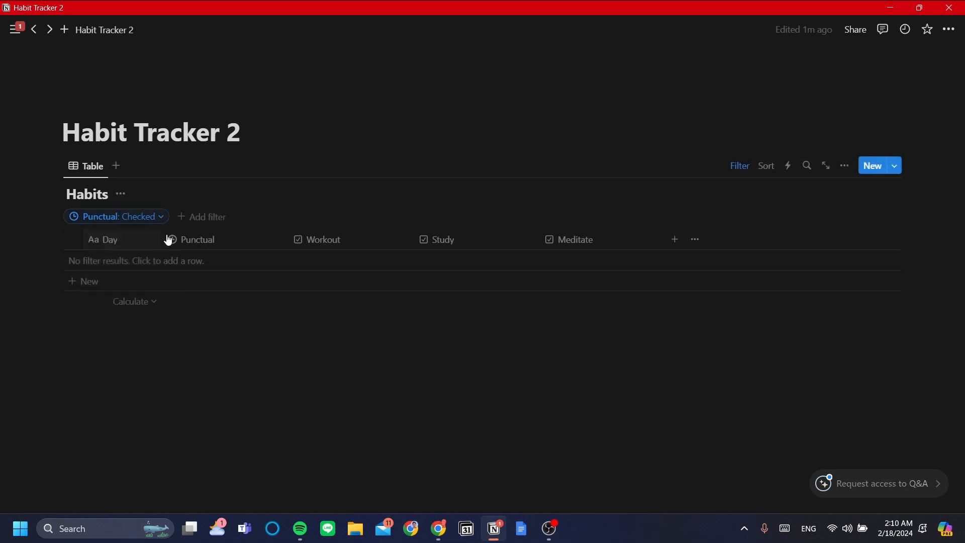
click(159, 218)
click(159, 218)
click(159, 219)
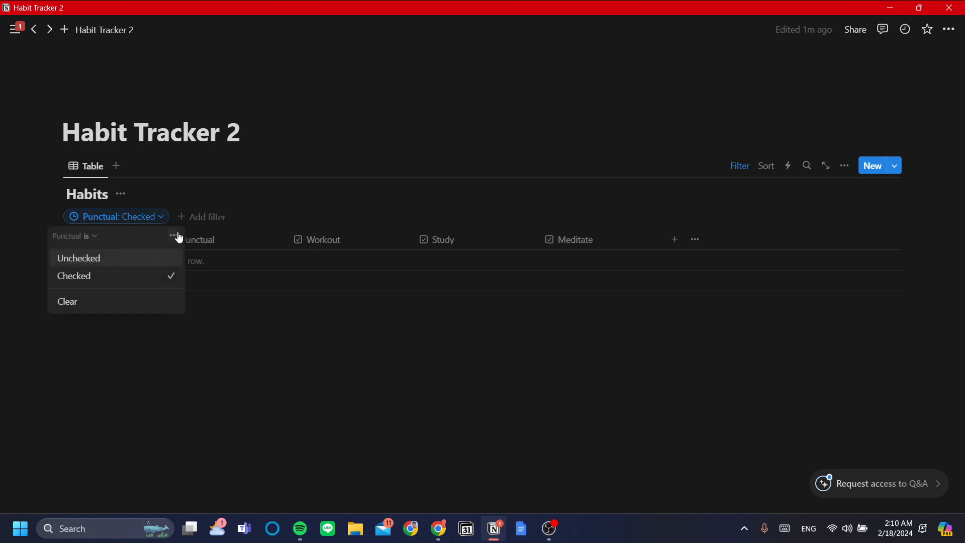
click(174, 236)
click(252, 243)
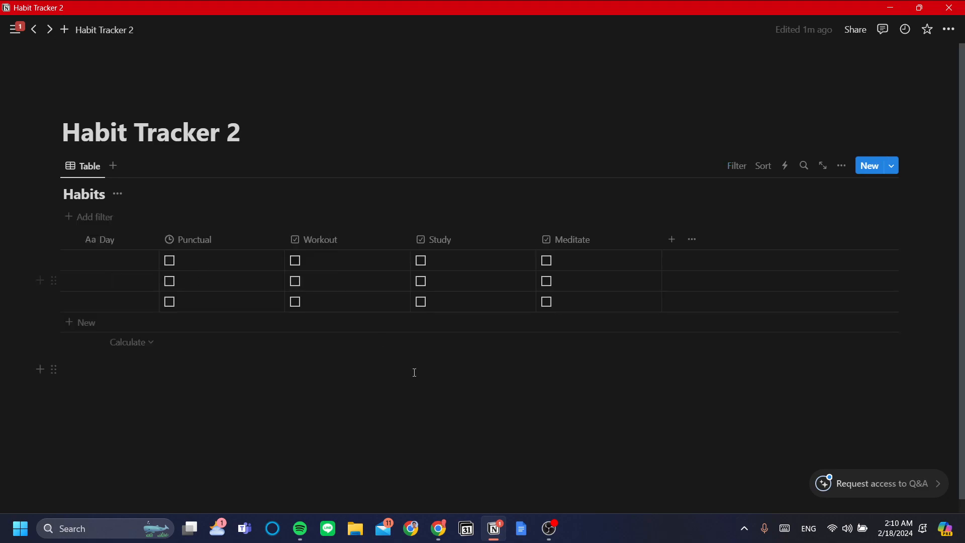
- Change the Workout property's icon to the dumbbell
click(372, 240)
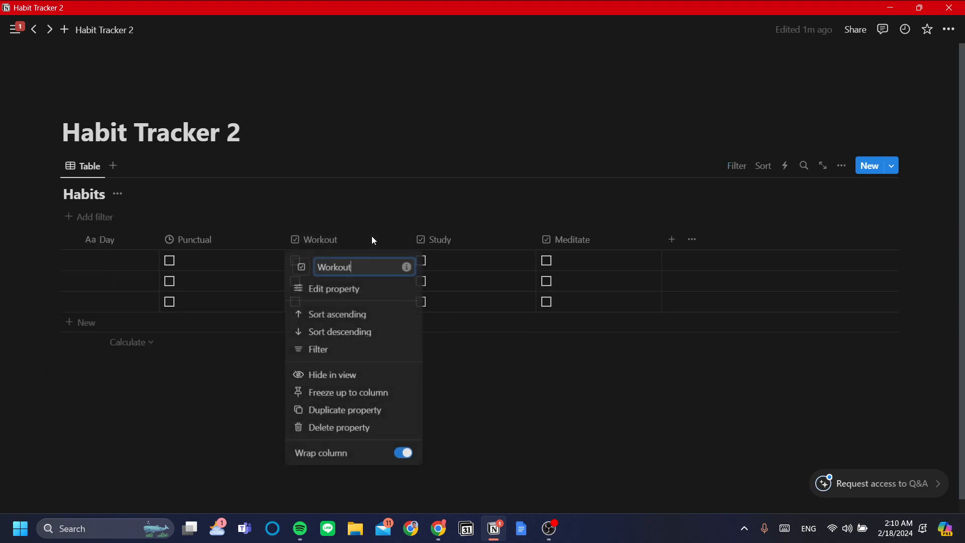
click(301, 267)
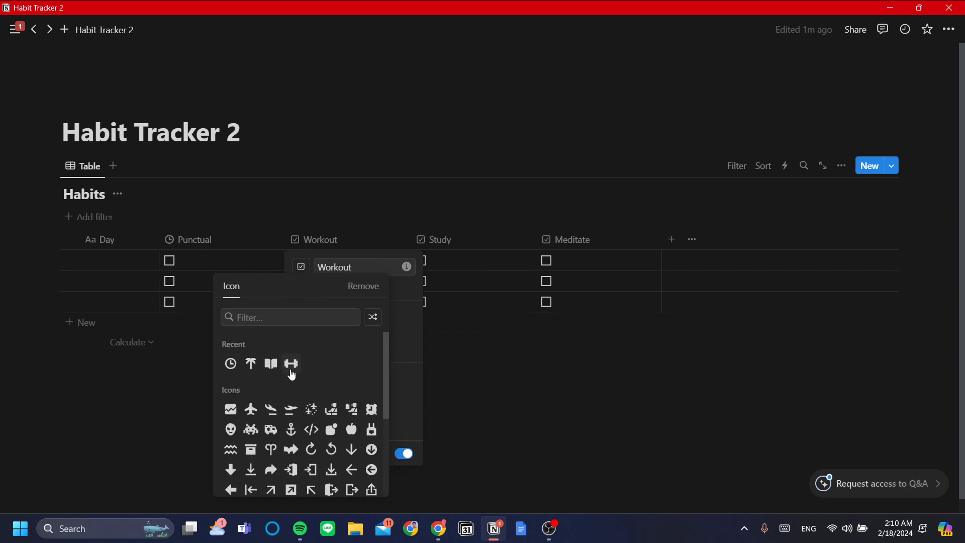
click(291, 364)
click(425, 209)
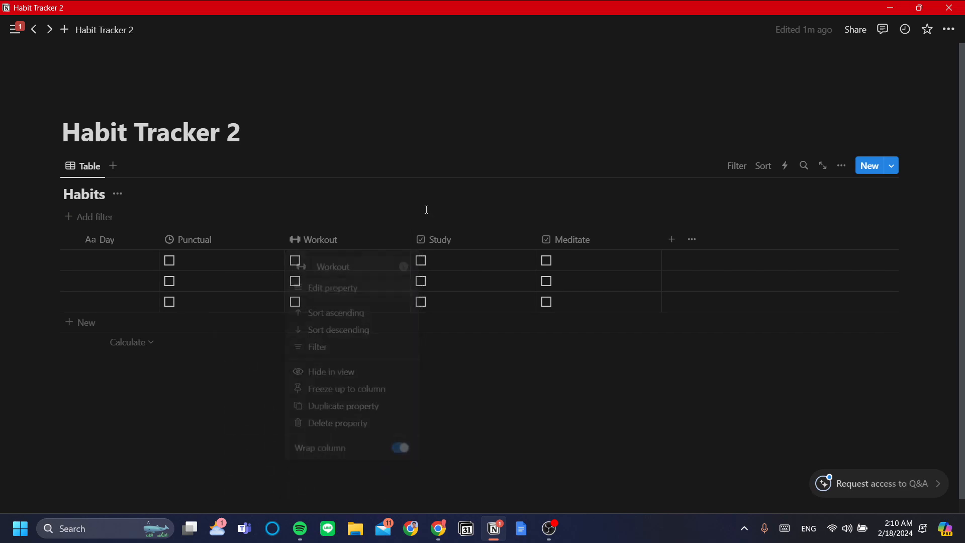
- Change the Study property's icon to the open book
click(416, 244)
click(428, 270)
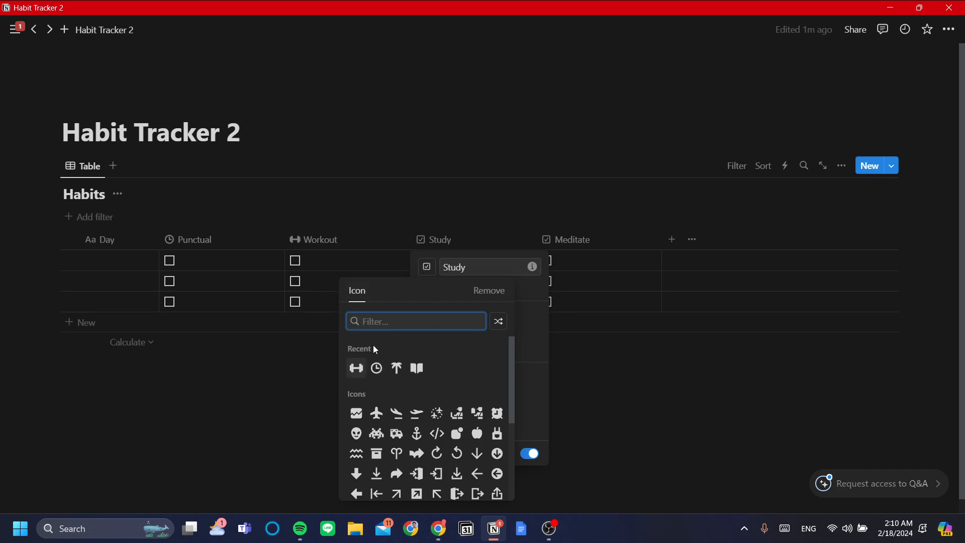
click(417, 370)
click(563, 226)
- Change the Meditate property's icon to the palm tree
click(556, 239)
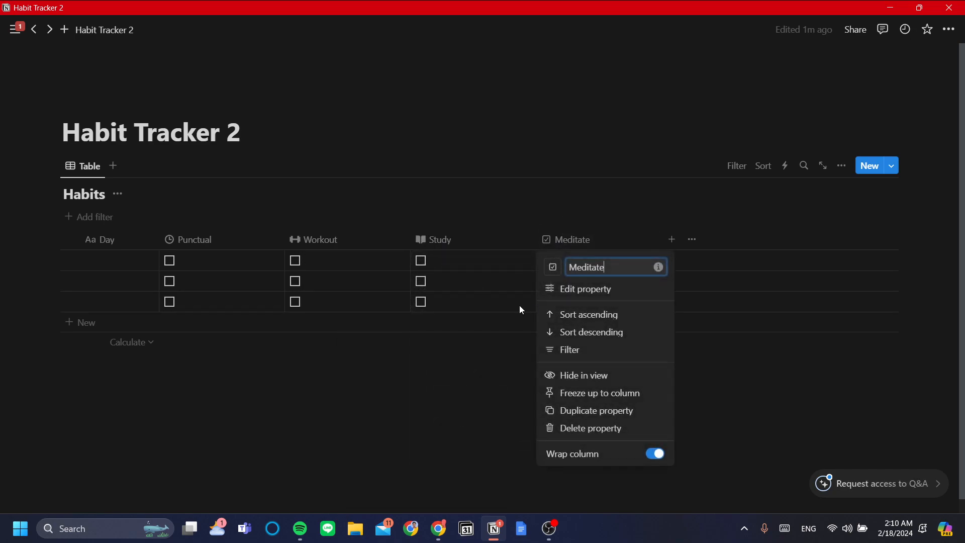
click(552, 266)
click(542, 363)
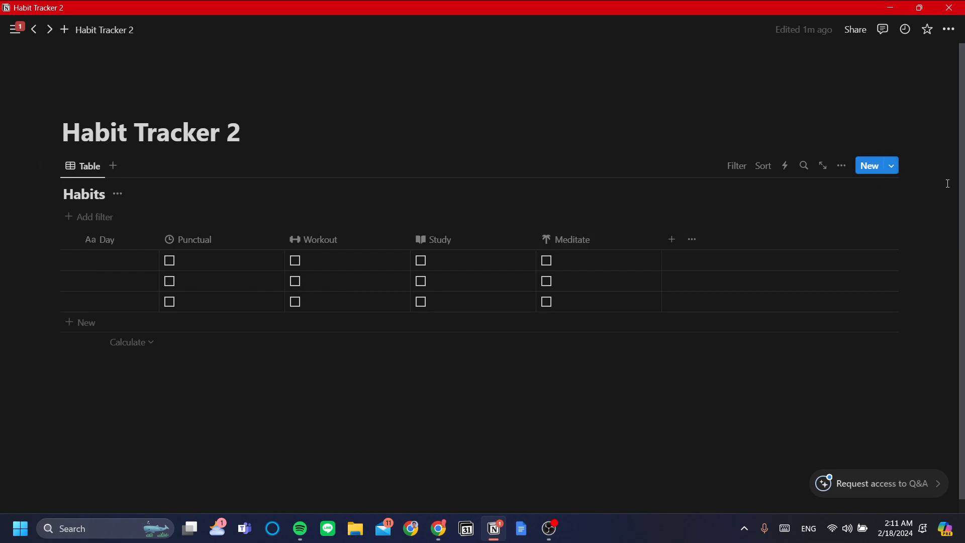
click(892, 166)
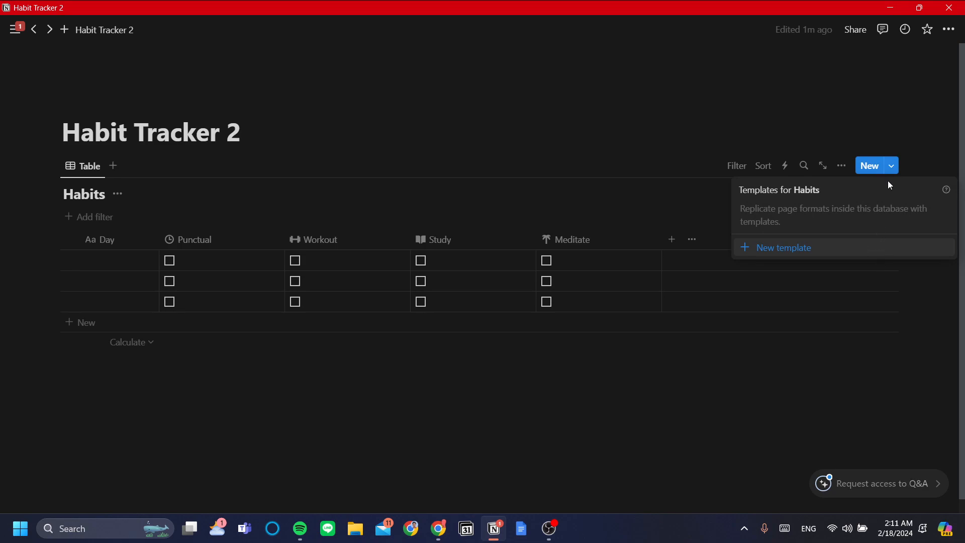
click(784, 259)
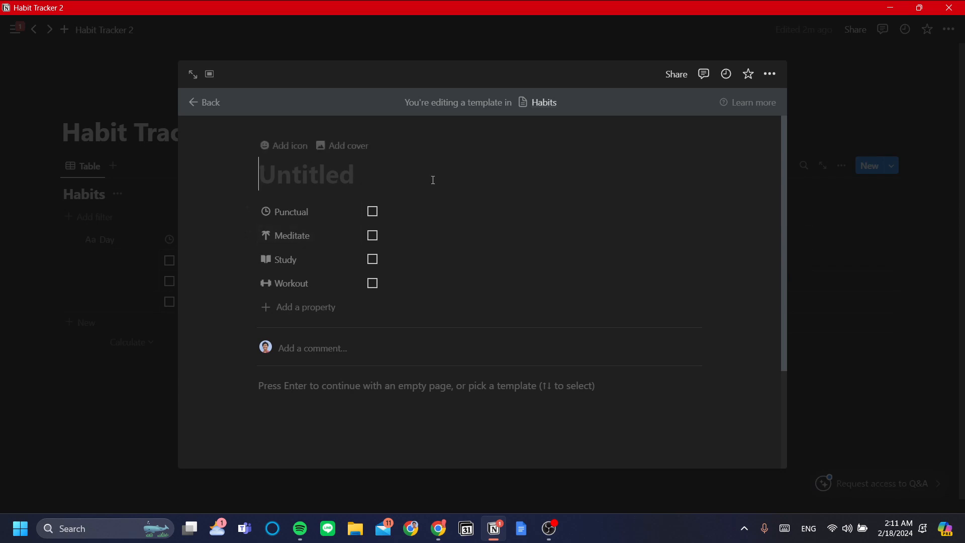
text(@Today)
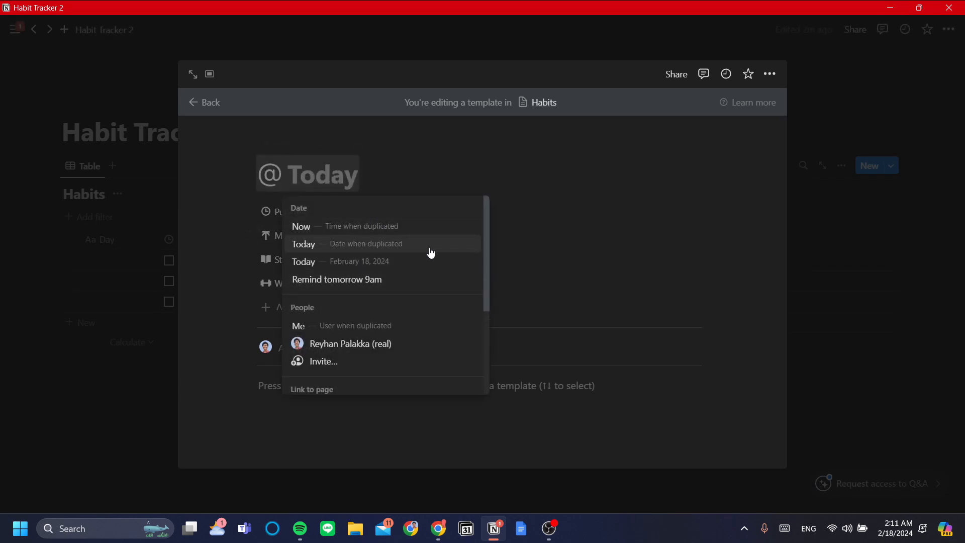
click(431, 252)
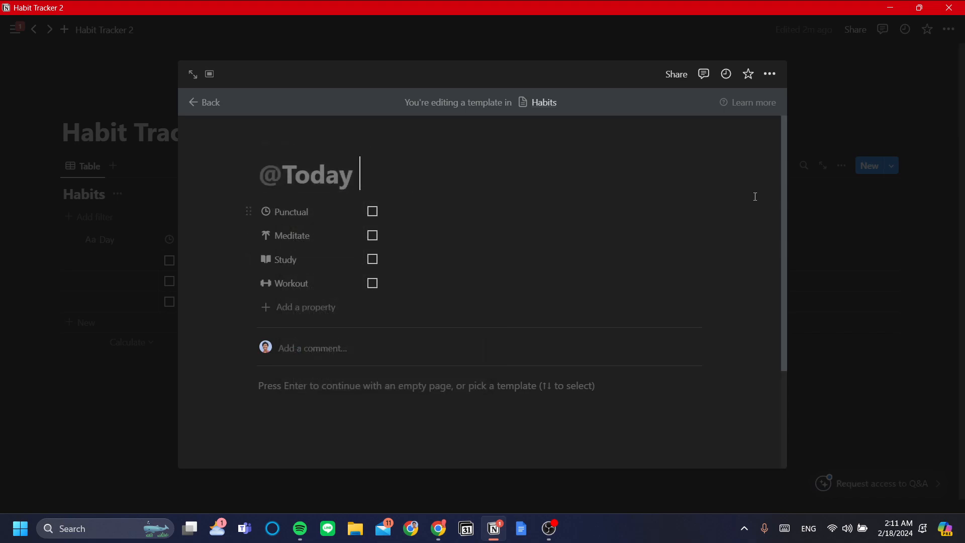
click(834, 236)
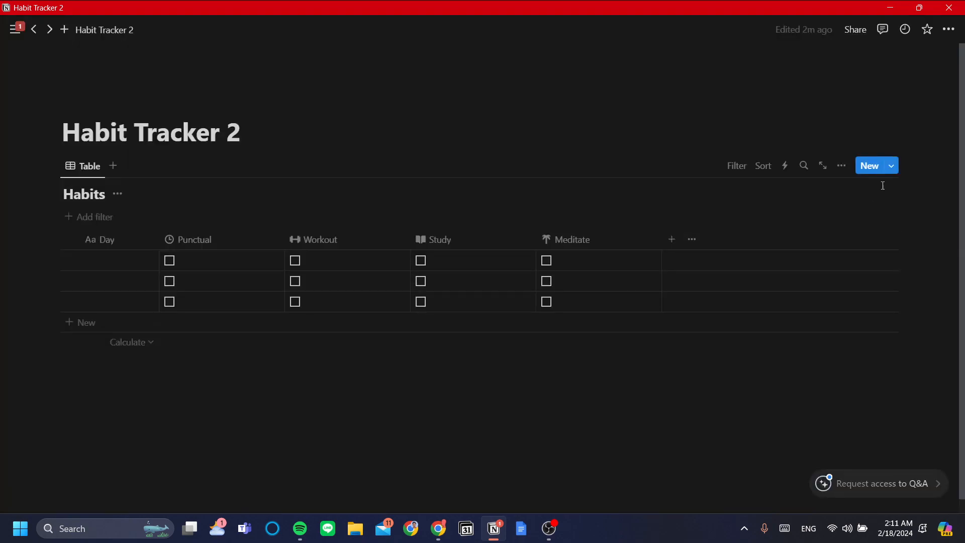
click(888, 167)
click(947, 209)
click(934, 168)
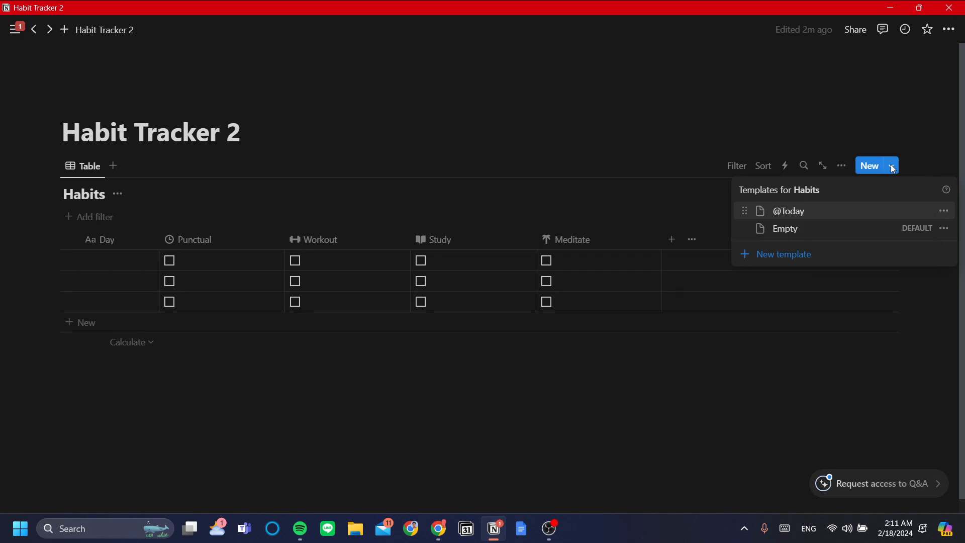
click(945, 215)
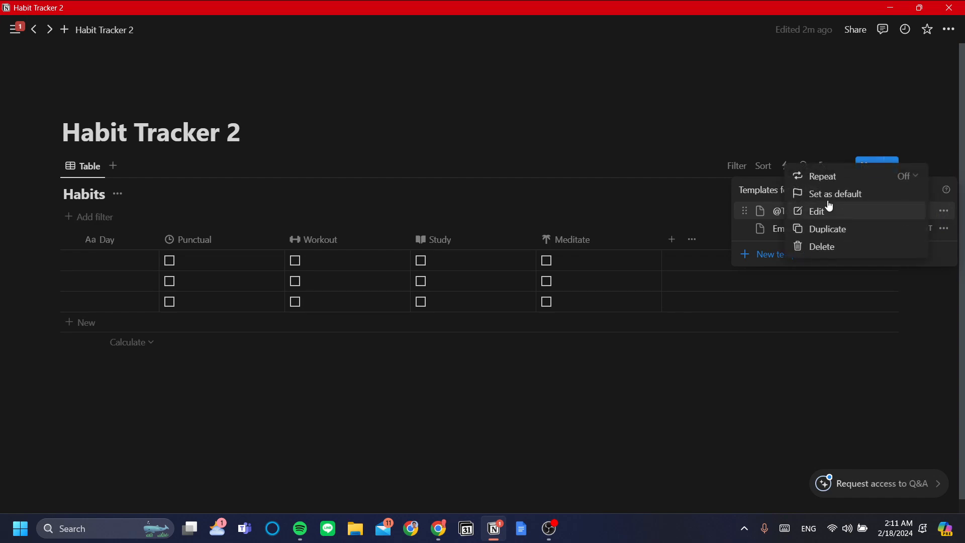
click(825, 175)
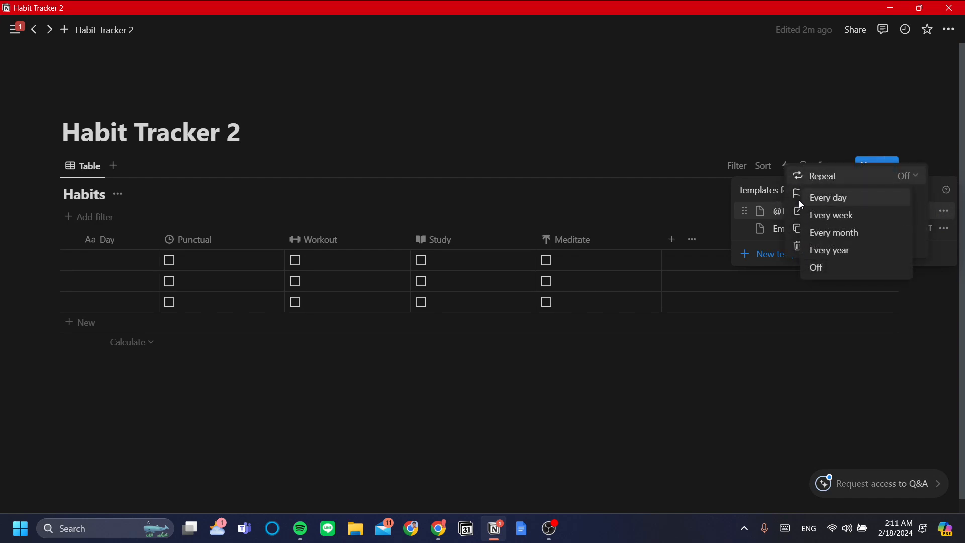
click(876, 200)
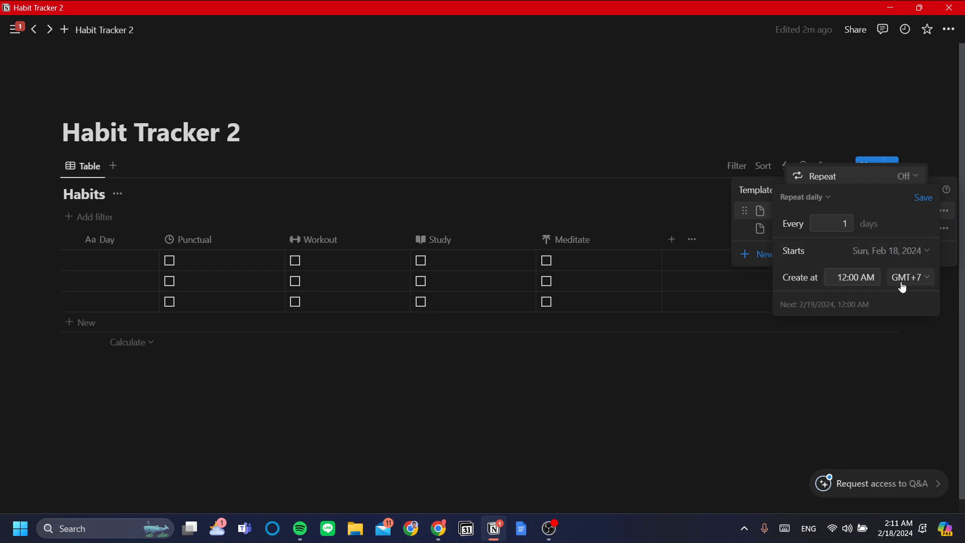
click(924, 199)
click(926, 119)
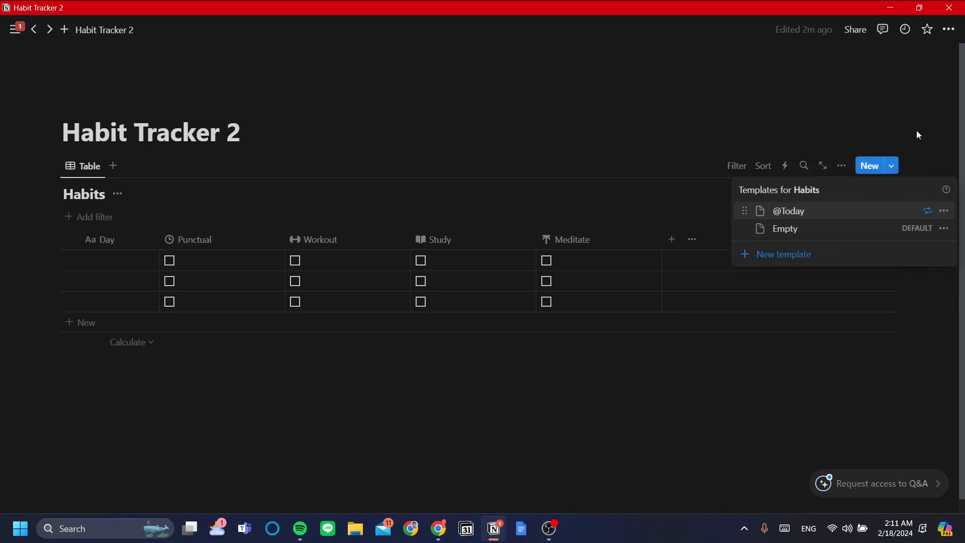
click(912, 134)
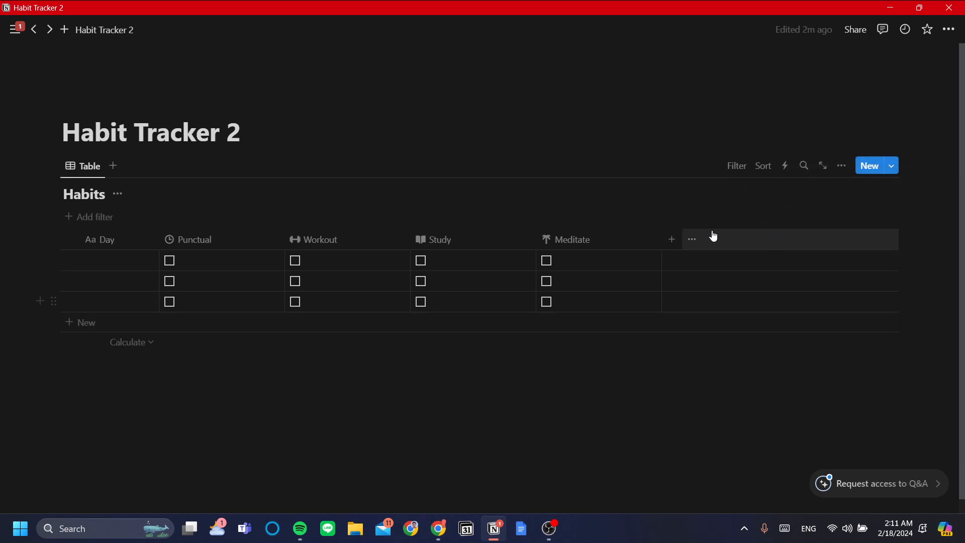
- Add a Date property to the Habits database and review its date format options
click(673, 239)
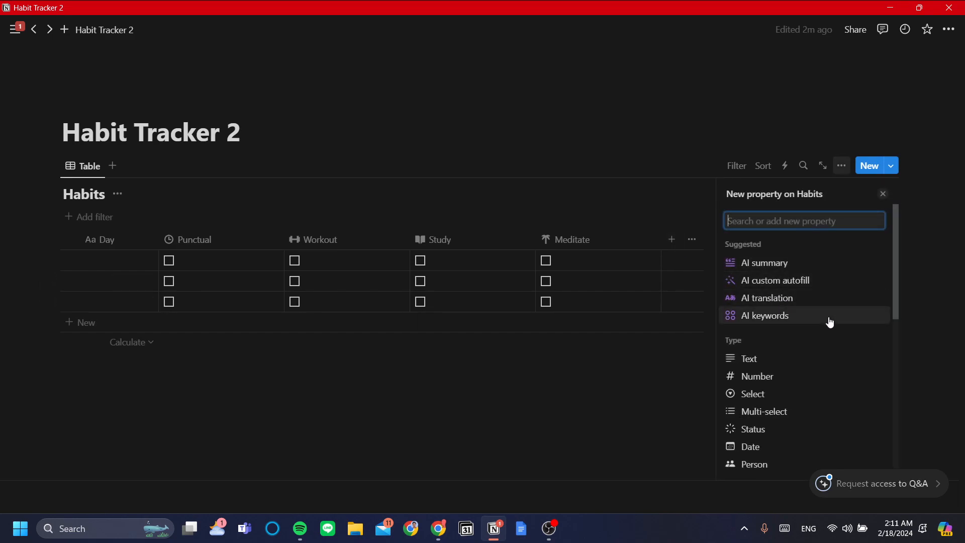
text(date)
click(745, 264)
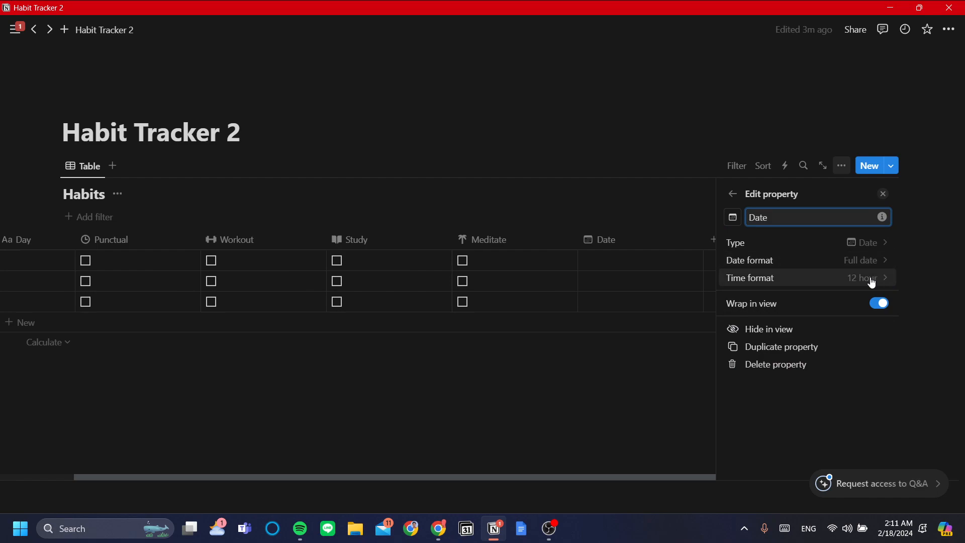
click(872, 261)
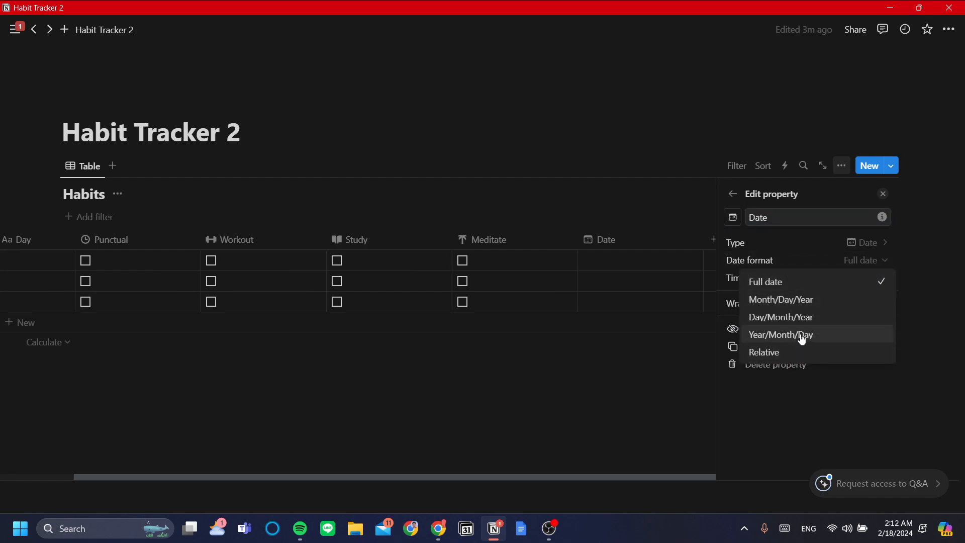
click(628, 374)
click(671, 351)
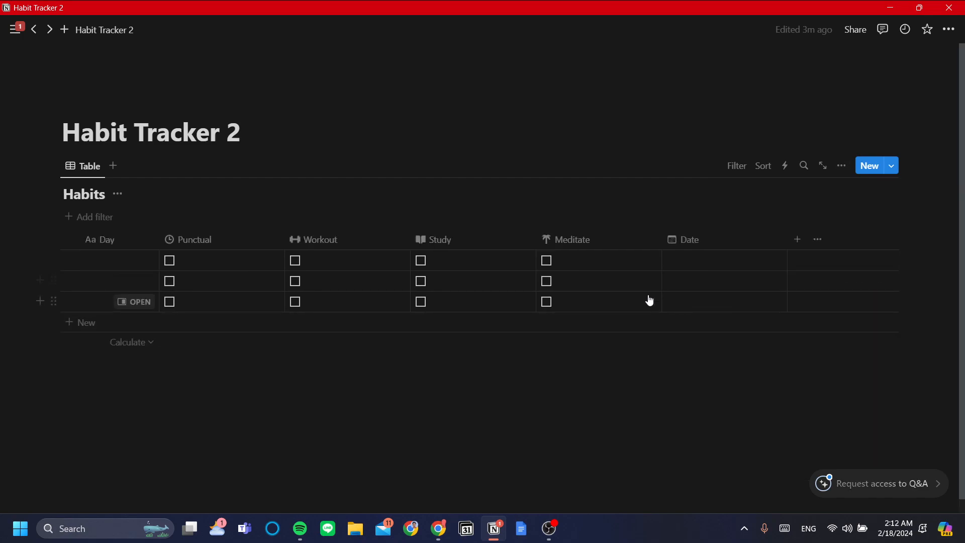
click(728, 269)
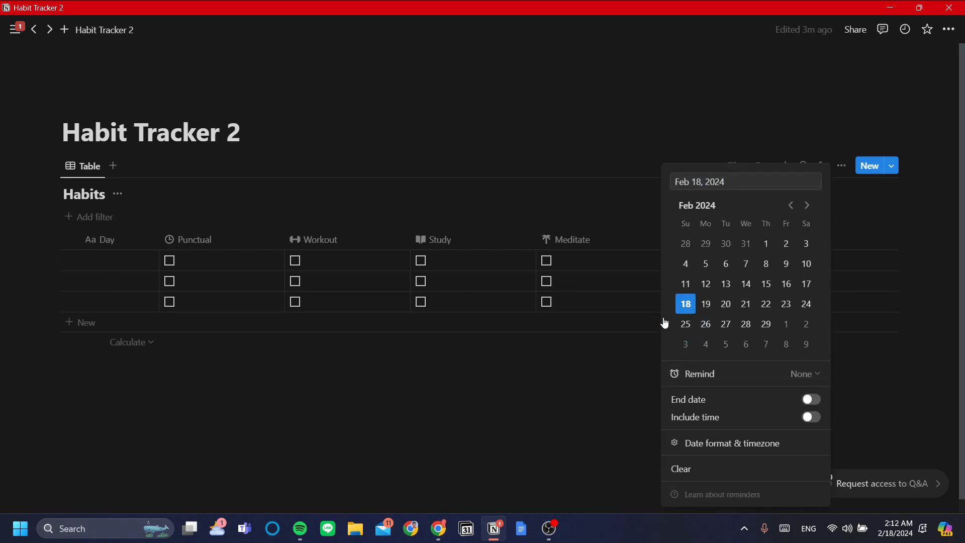
click(685, 304)
click(93, 259)
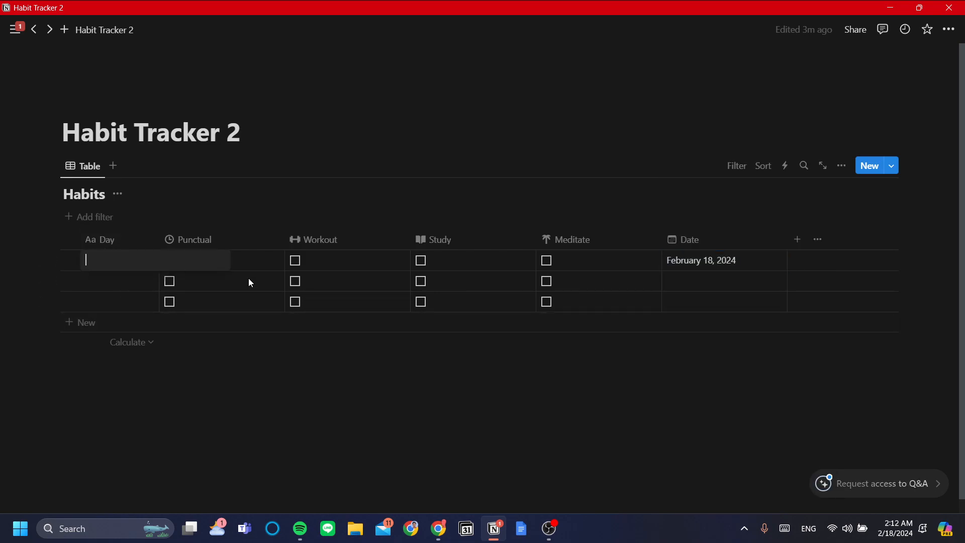
text(@)
click(183, 301)
click(632, 372)
click(134, 280)
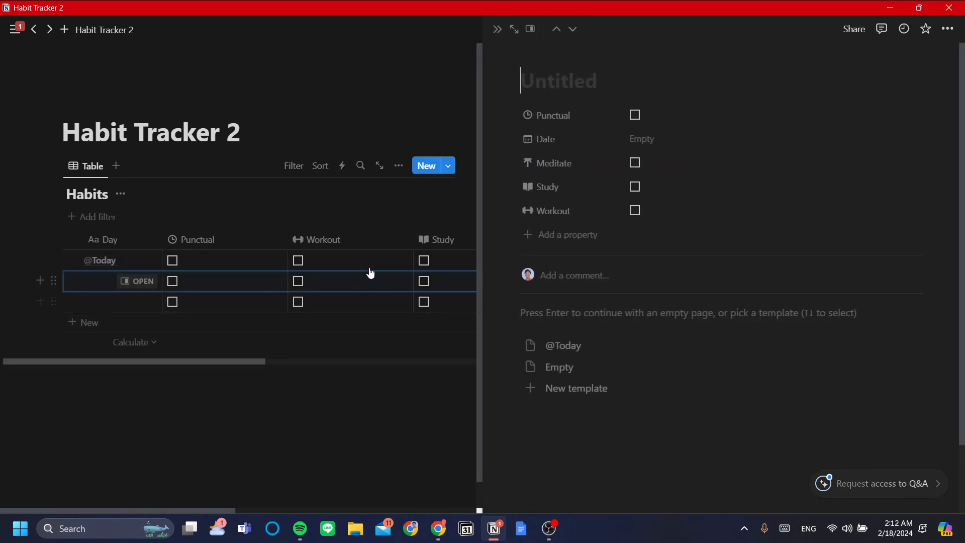
click(270, 171)
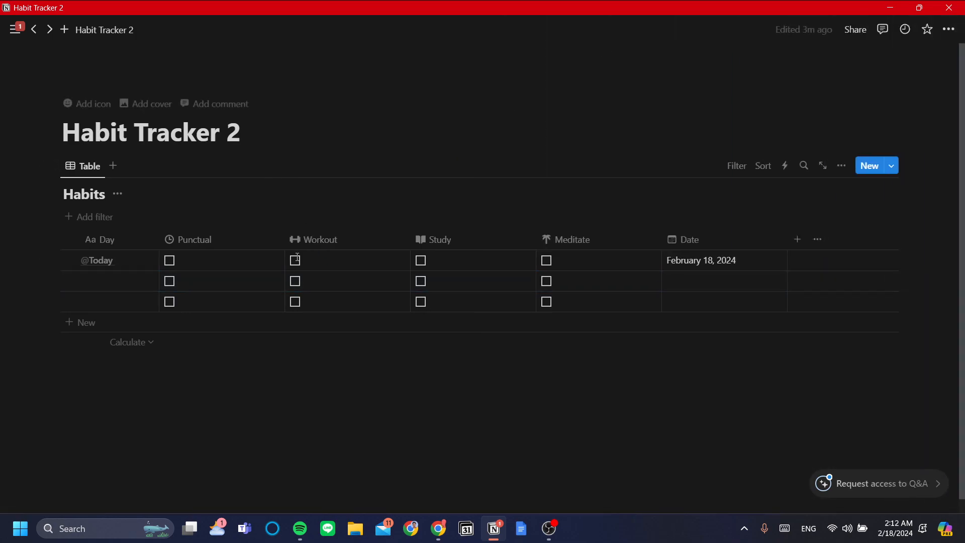
- Set the second entry's date to February 19, 2024 and the third entry's date to February 20, 2024
click(715, 285)
click(703, 302)
key(Escape)
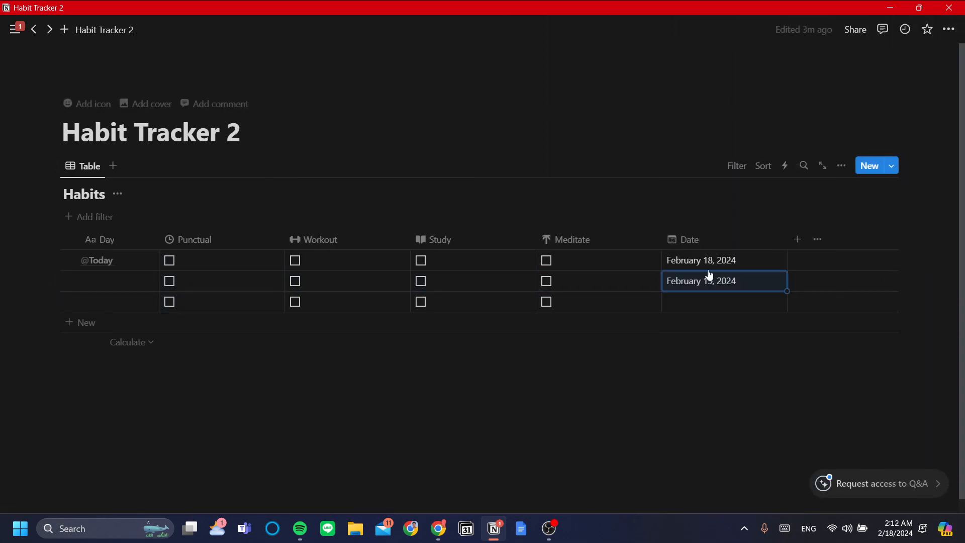
click(729, 283)
click(726, 303)
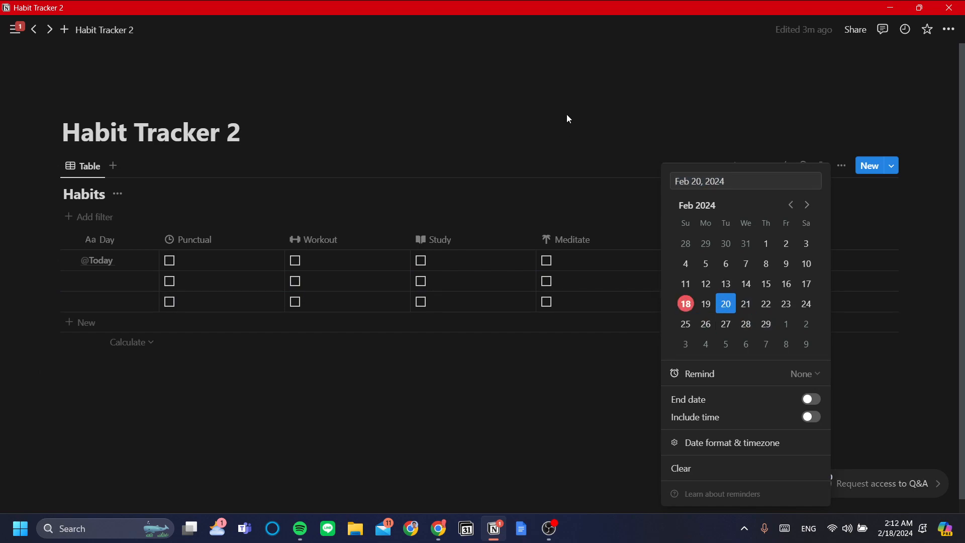
key(Escape)
click(329, 382)
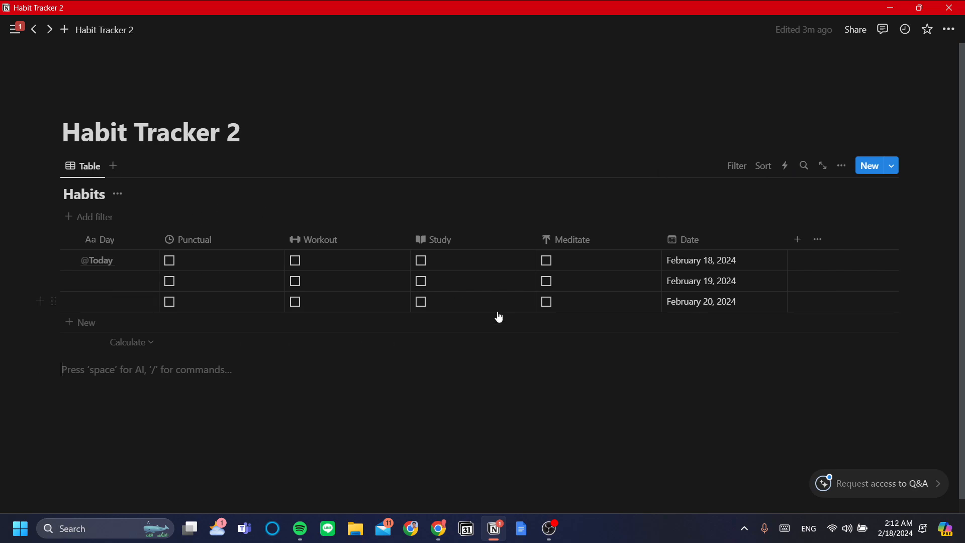
click(169, 261)
click(295, 260)
click(420, 261)
click(549, 261)
click(549, 260)
click(423, 261)
click(296, 261)
click(171, 261)
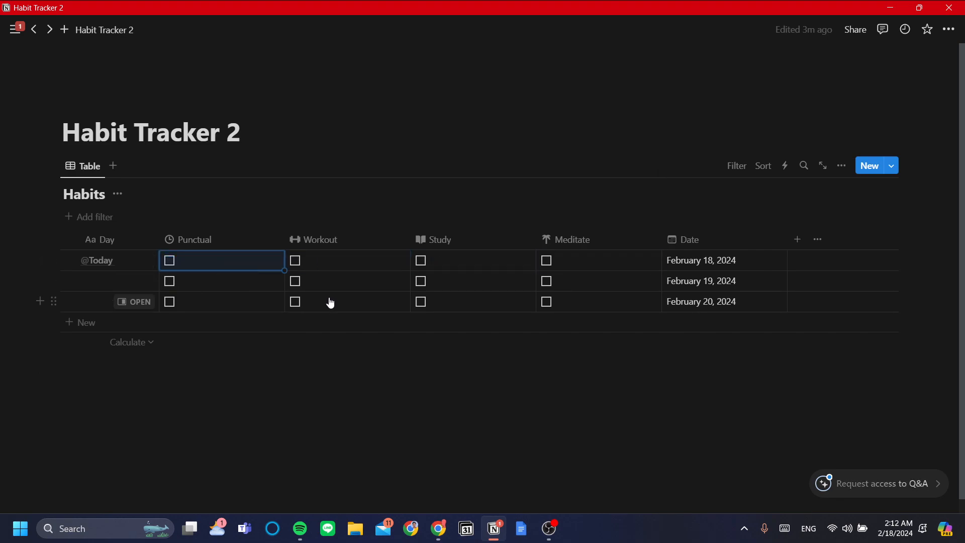
click(228, 284)
click(229, 284)
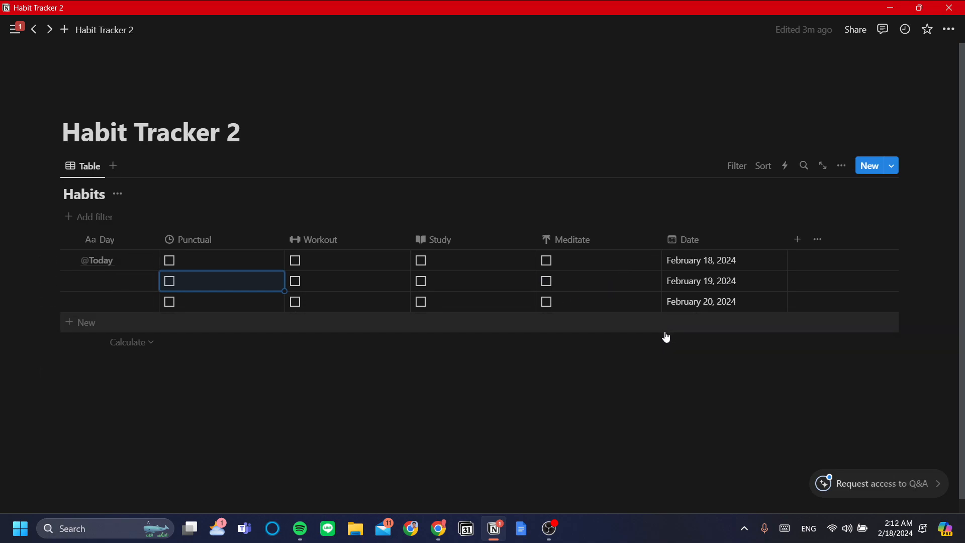
- Add a Formula property named Progress to the Habits database and open its icon choices
click(799, 241)
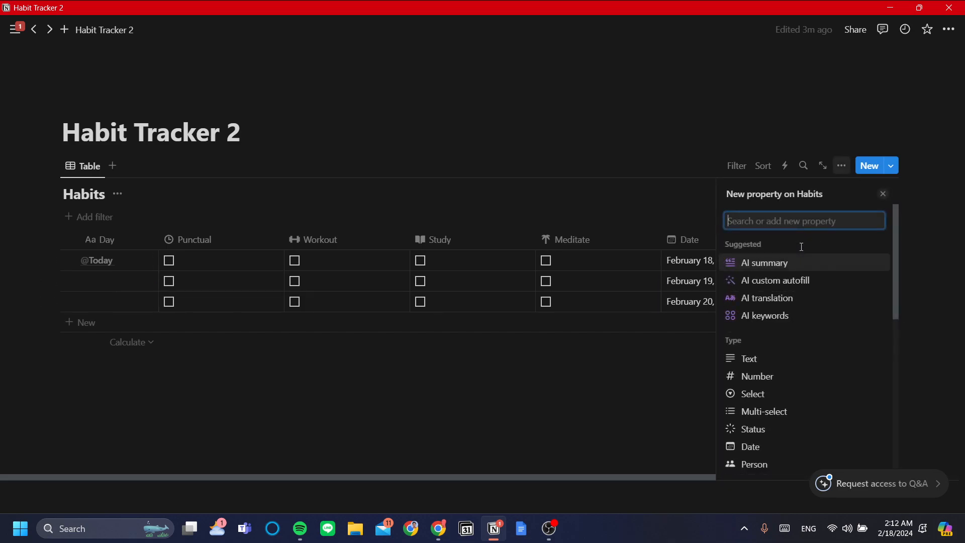
text(for)
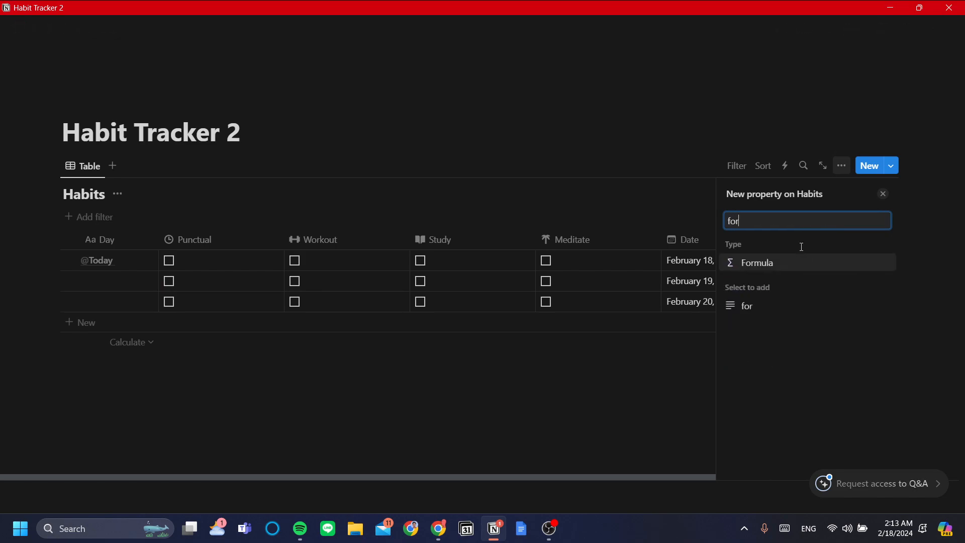
key(Return)
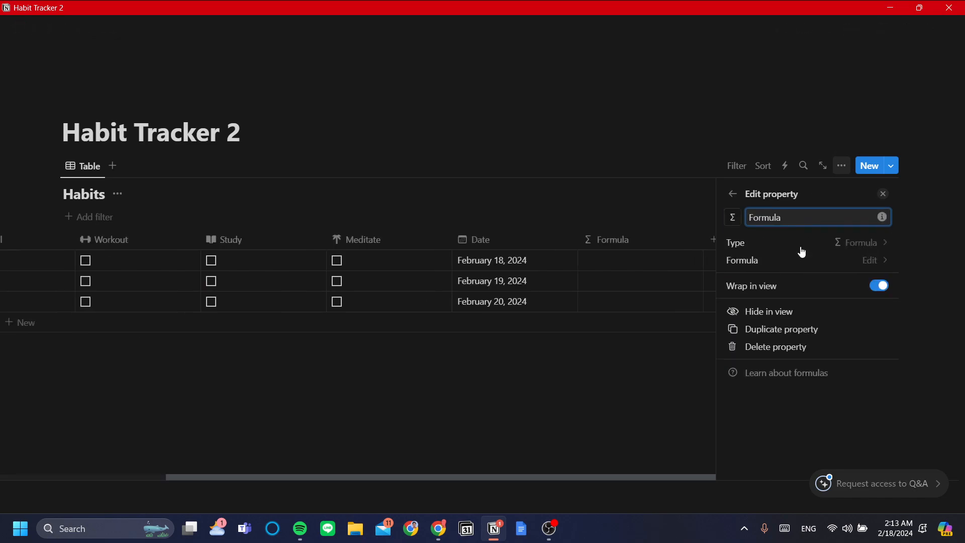
text(Progress)
click(734, 224)
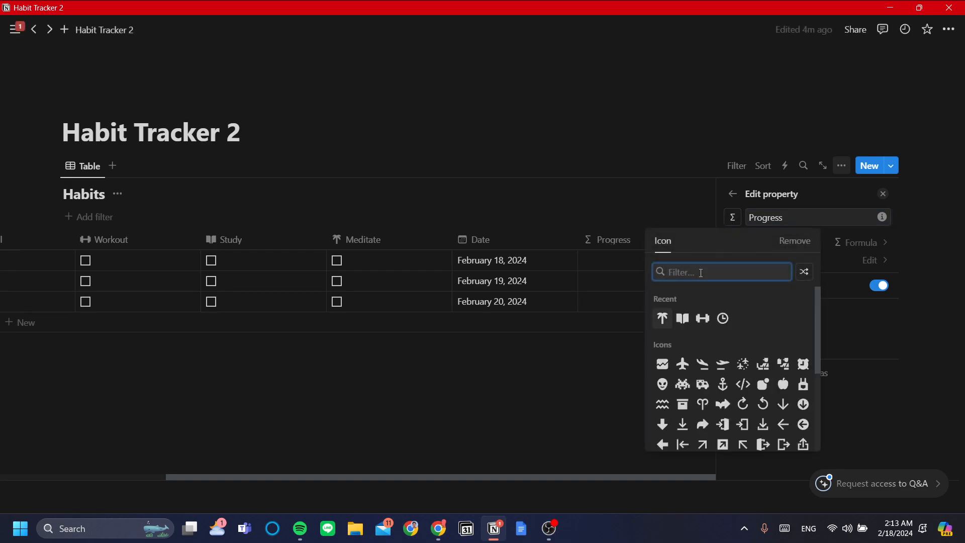
text(p)
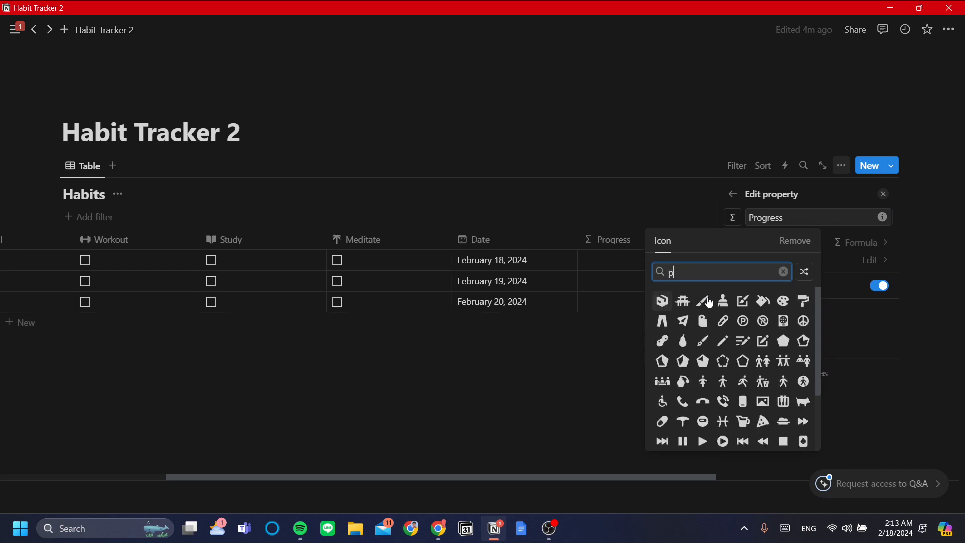
text(rogre)
key(ctrl+a)
key(BackSpace)
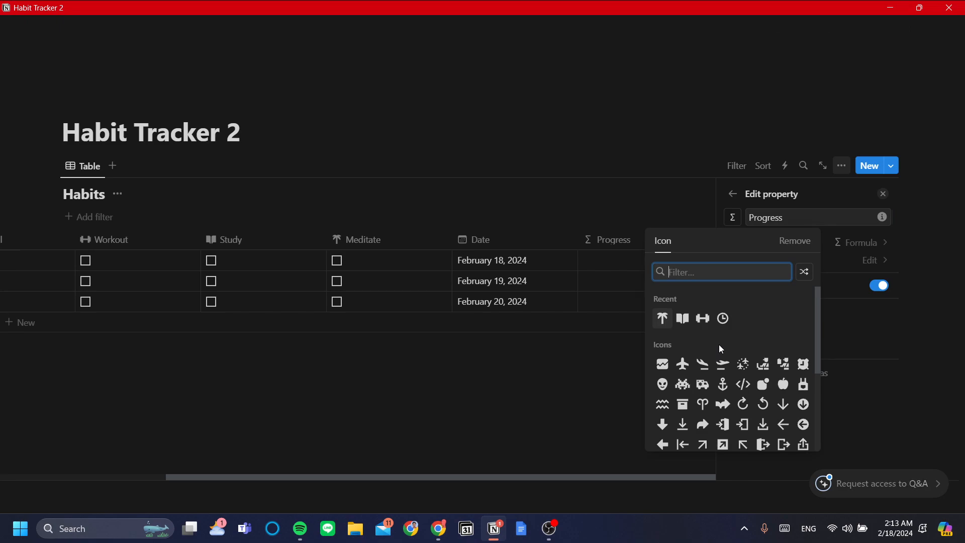
text(%)
key(BackSpace)
text(perc)
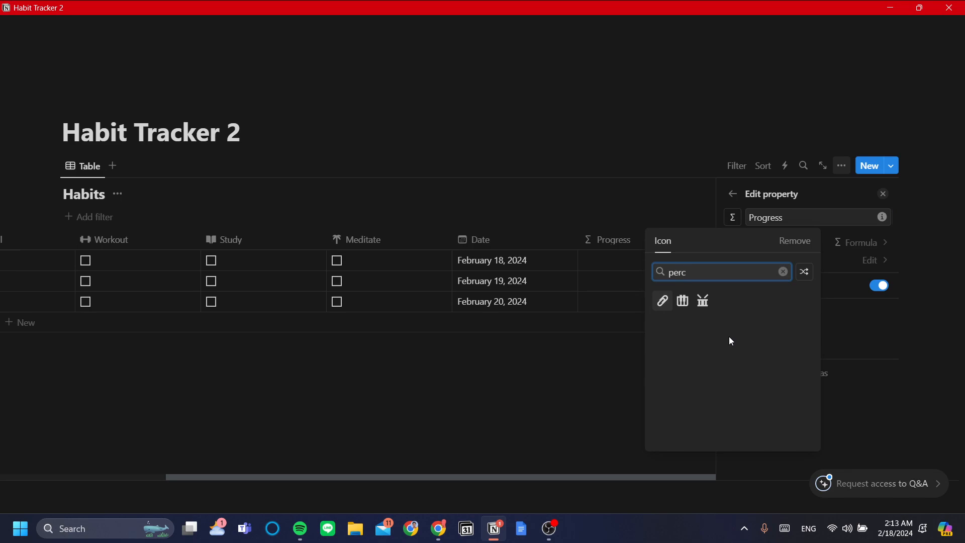
key(BackSpace)
key(BackSpace)
key(BackSpace)
key(BackSpace)
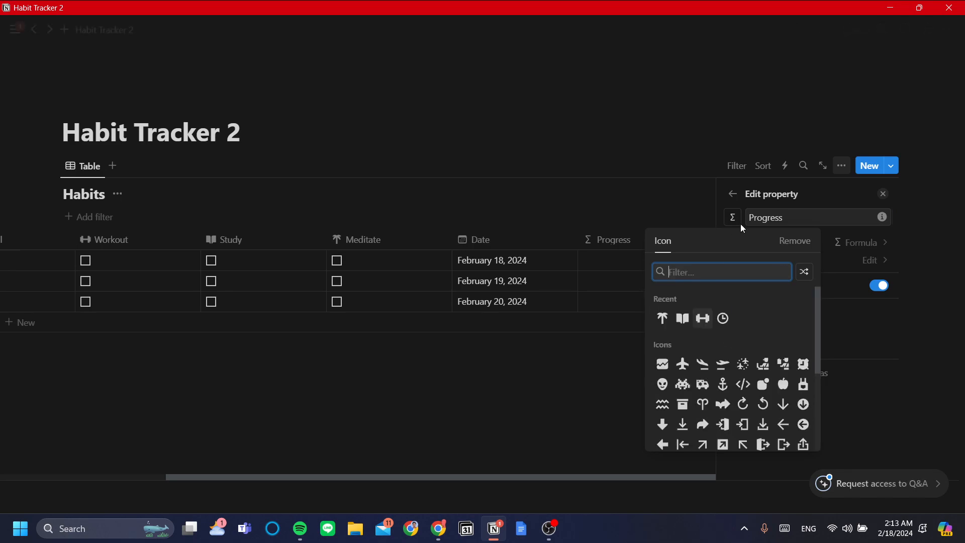
- Give the Progress property the square zigzag-line icon and move its column between Meditate and Date
click(673, 364)
click(579, 381)
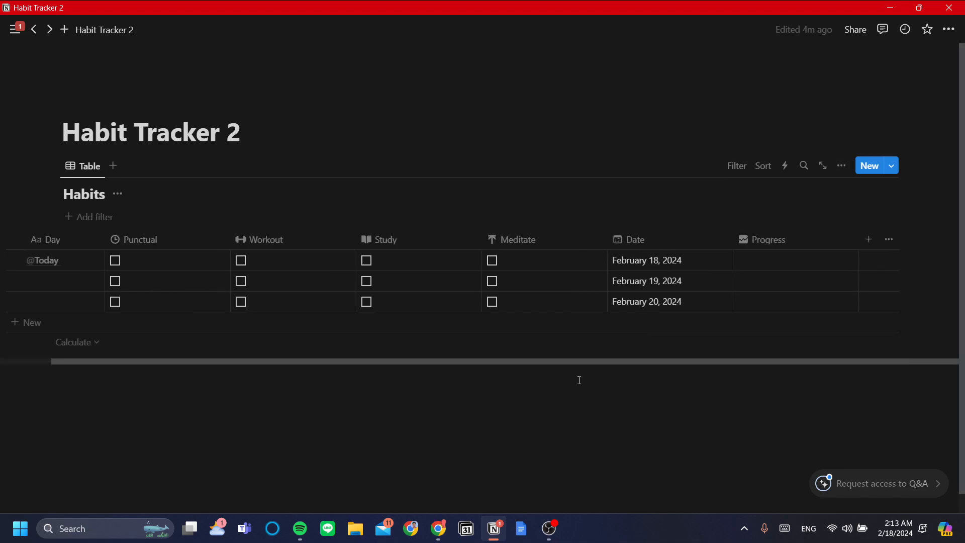
drag(790, 239, 661, 241)
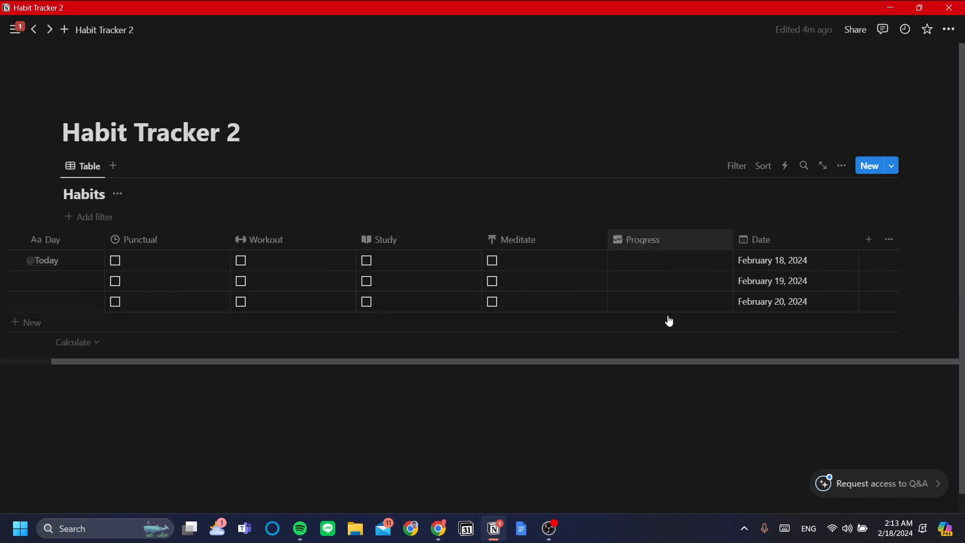
- Narrow the Punctual, Workout, Study and Meditate columns until only their icons show
drag(658, 362, 606, 370)
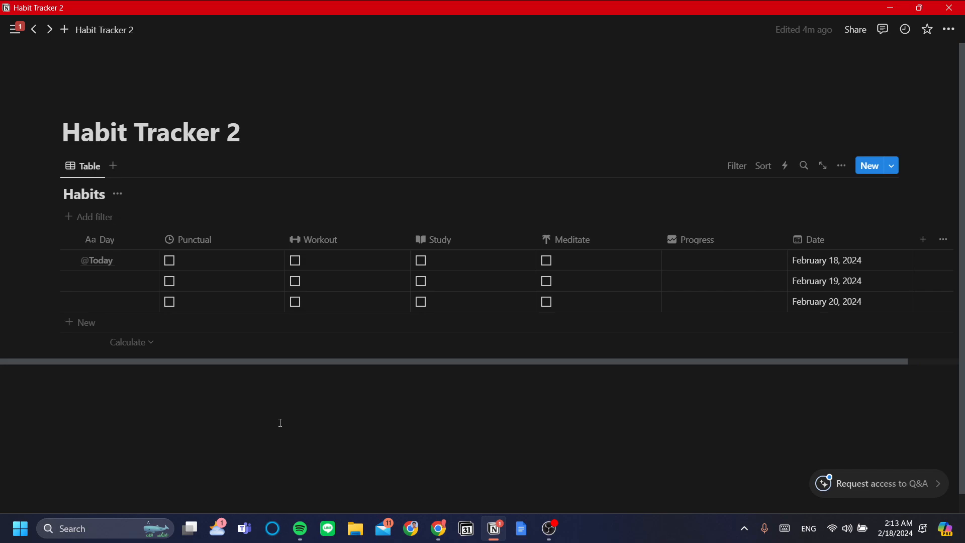
drag(284, 239, 181, 239)
click(302, 239)
click(304, 244)
click(303, 244)
click(304, 243)
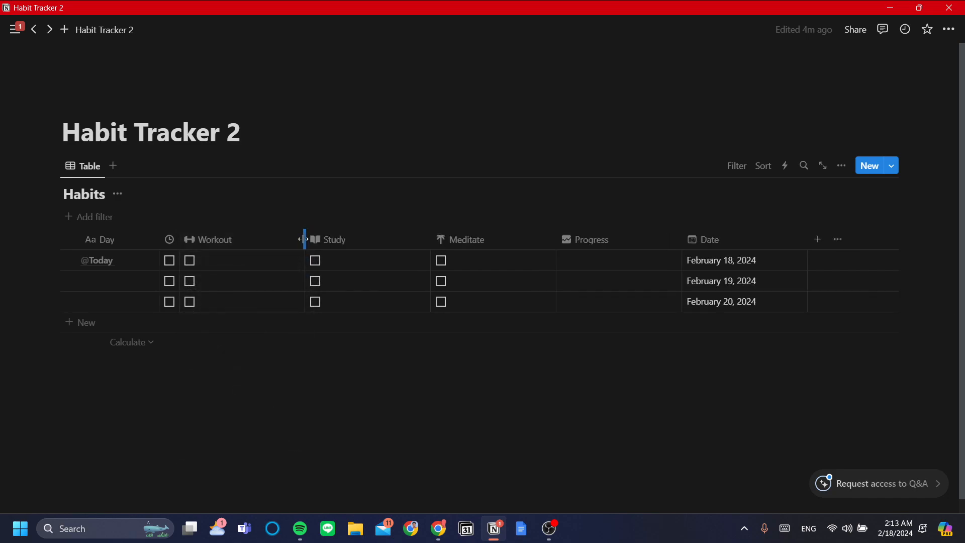
drag(305, 239, 198, 239)
click(323, 241)
click(327, 237)
click(327, 237)
click(325, 237)
drag(323, 237, 219, 237)
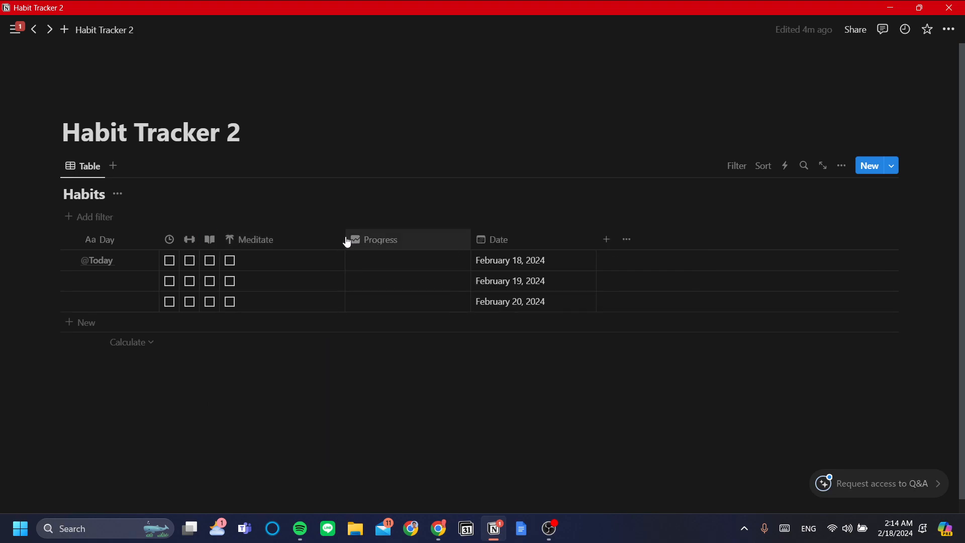
drag(342, 239, 240, 239)
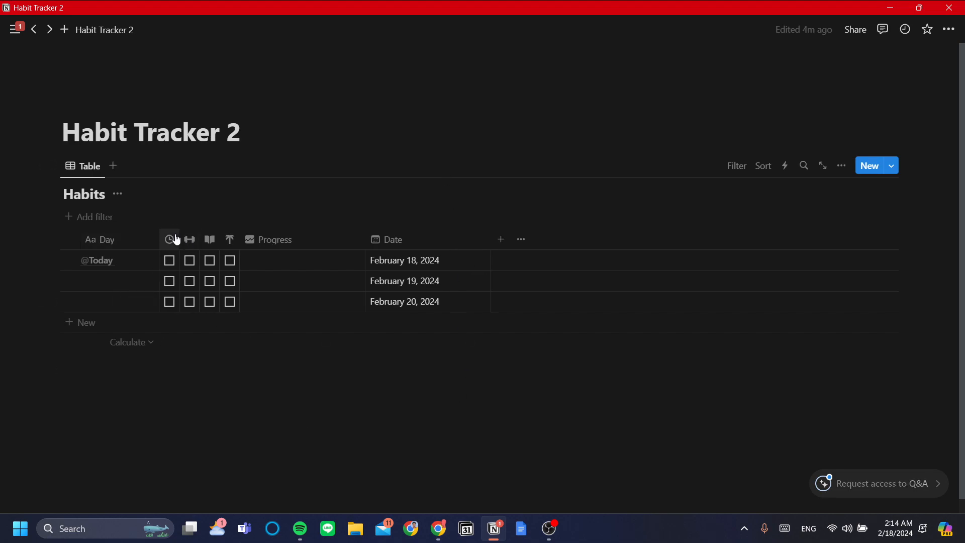
- Widen the Punctual, Workout, Study and Meditate columns just enough to show their full names
drag(180, 239, 422, 239)
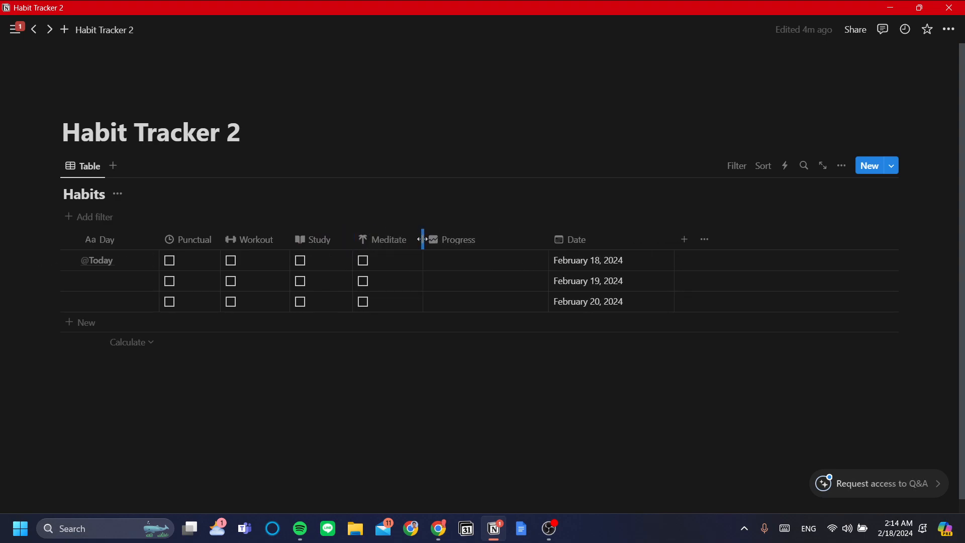
- Start the Progress column's formula with toNumber(Punctual)
click(498, 272)
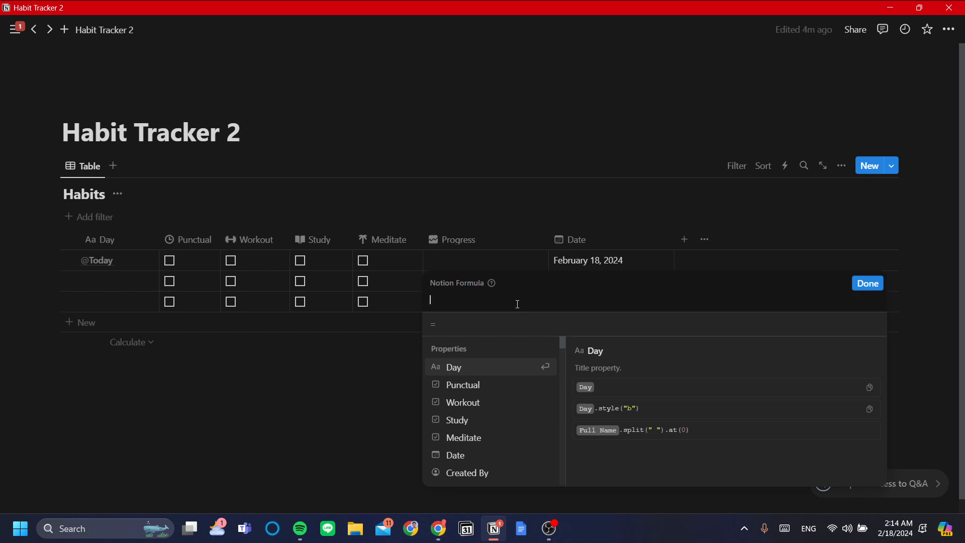
text(to)
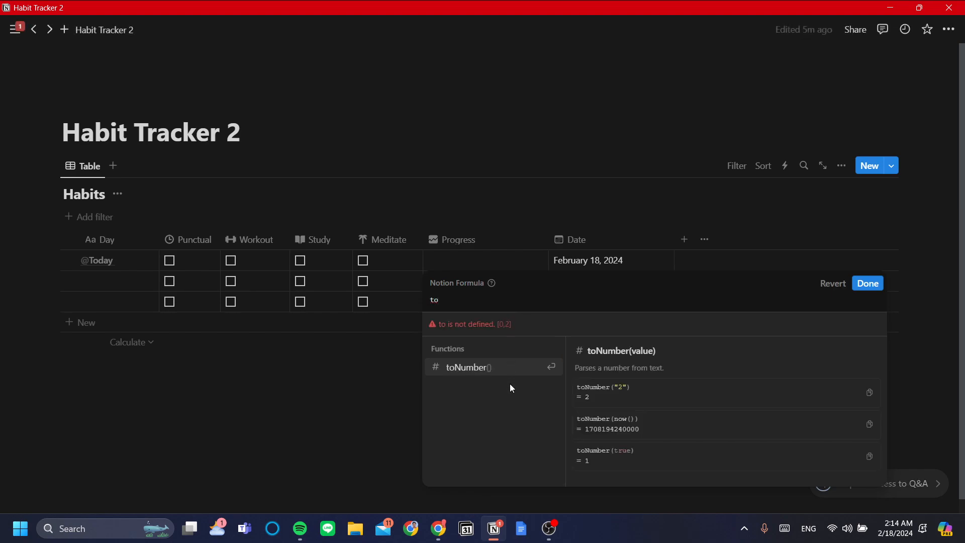
click(508, 369)
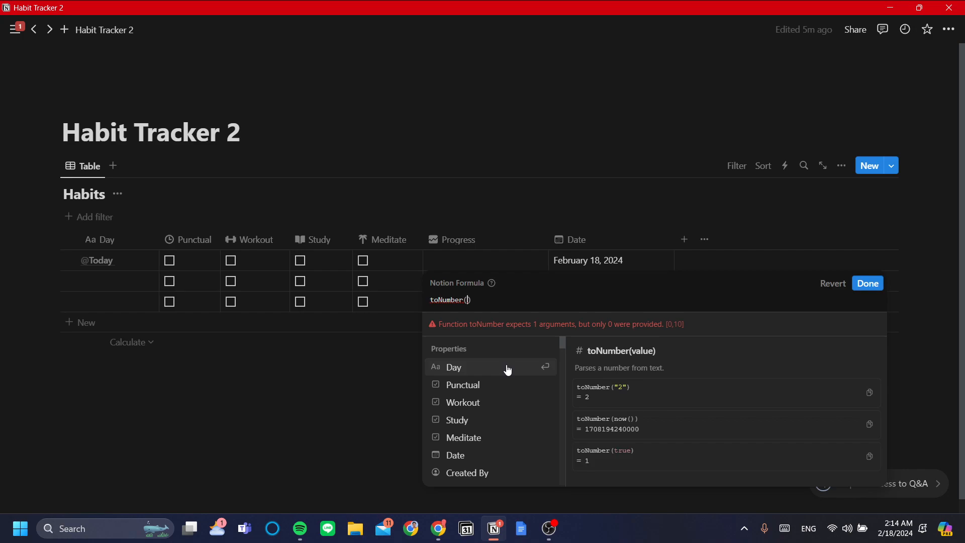
click(465, 387)
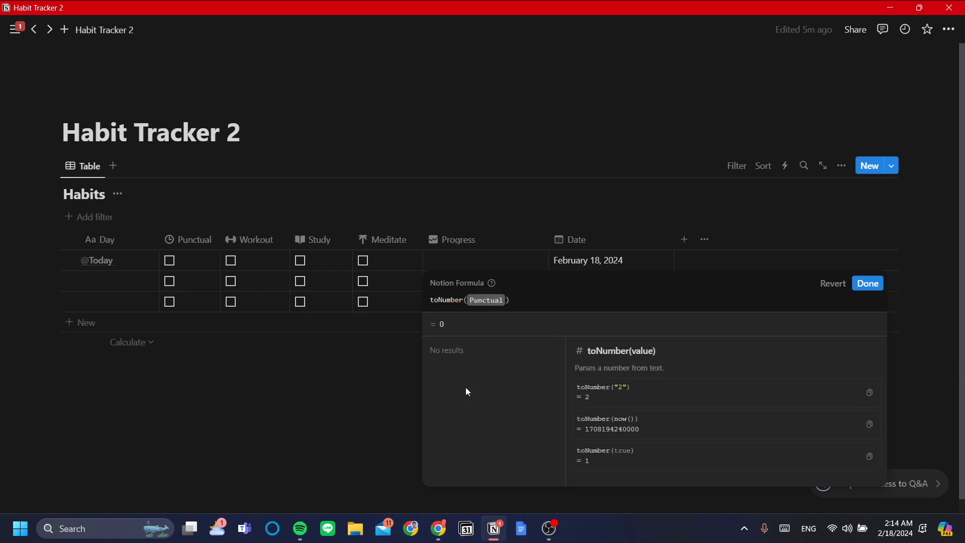
- Add the Workout checkbox to the Progress formula as +toNumber(Workout)
key(Right)
text(+)
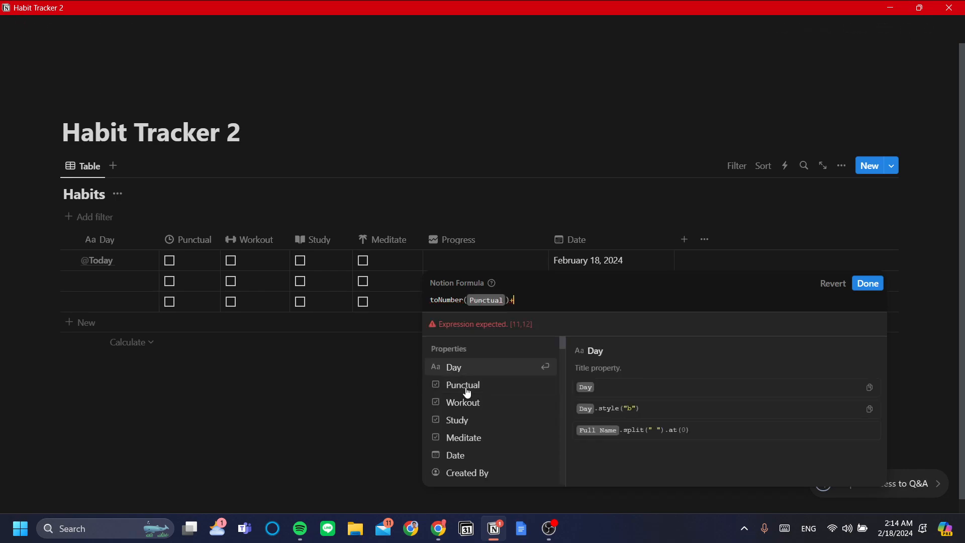
text(ton)
click(468, 369)
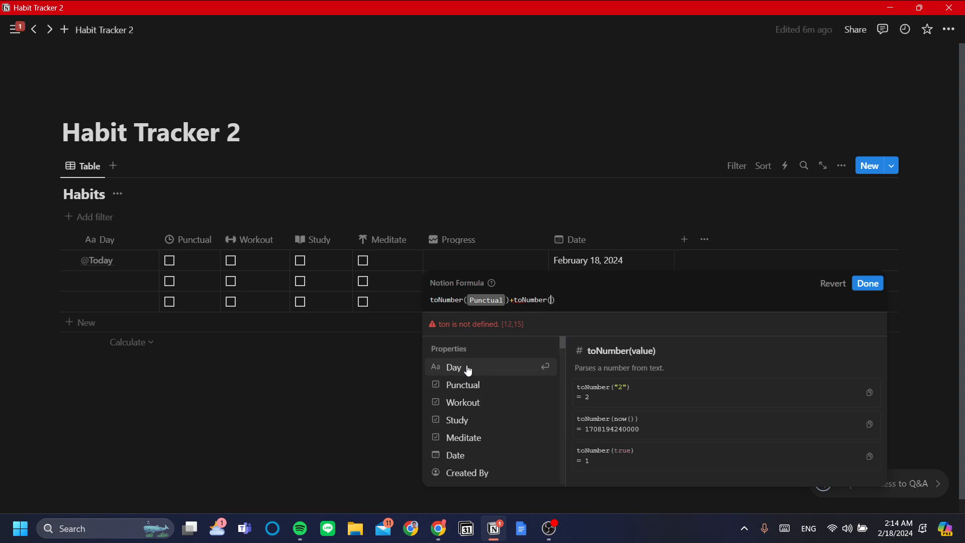
click(487, 401)
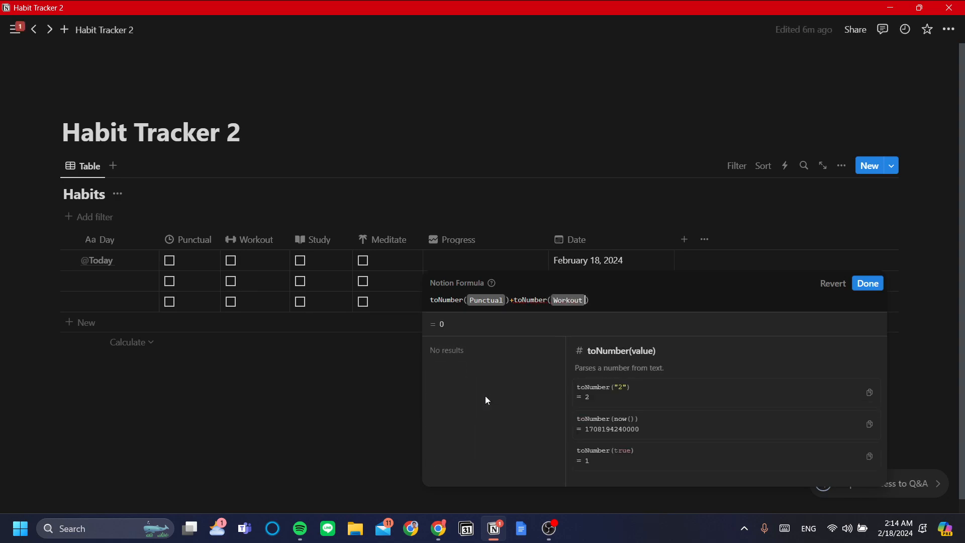
- Extend the Progress formula with +toNumber(Study)
key(Right)
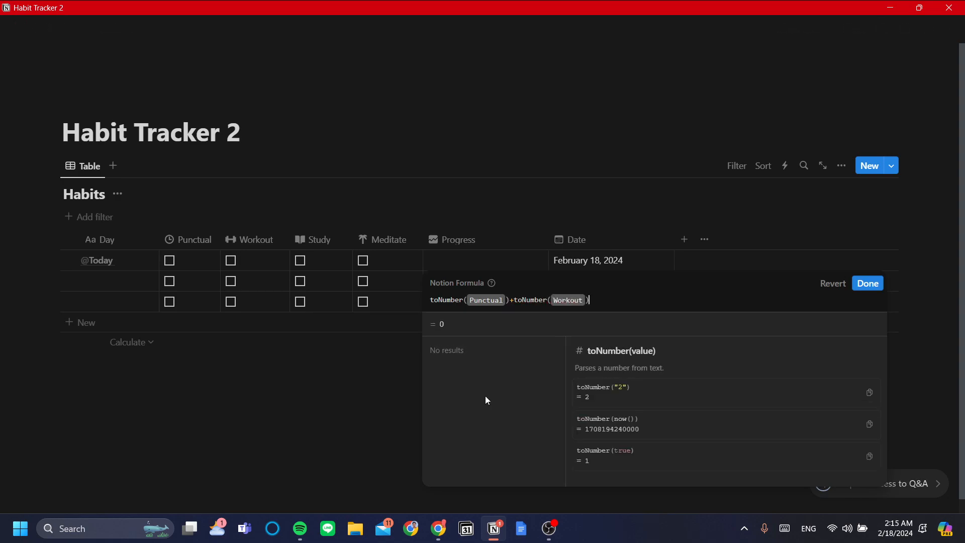
text(+)
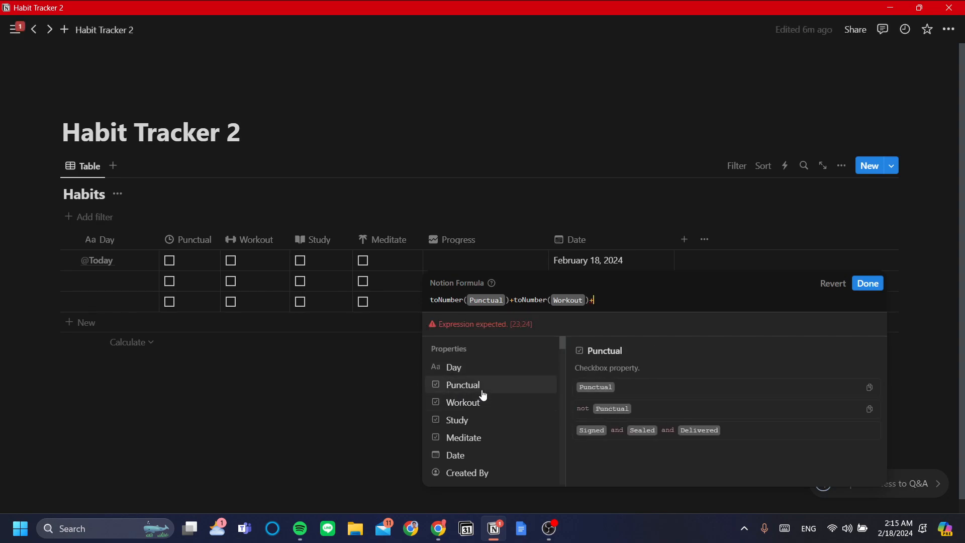
scroll(484, 397, down, 2)
text(to)
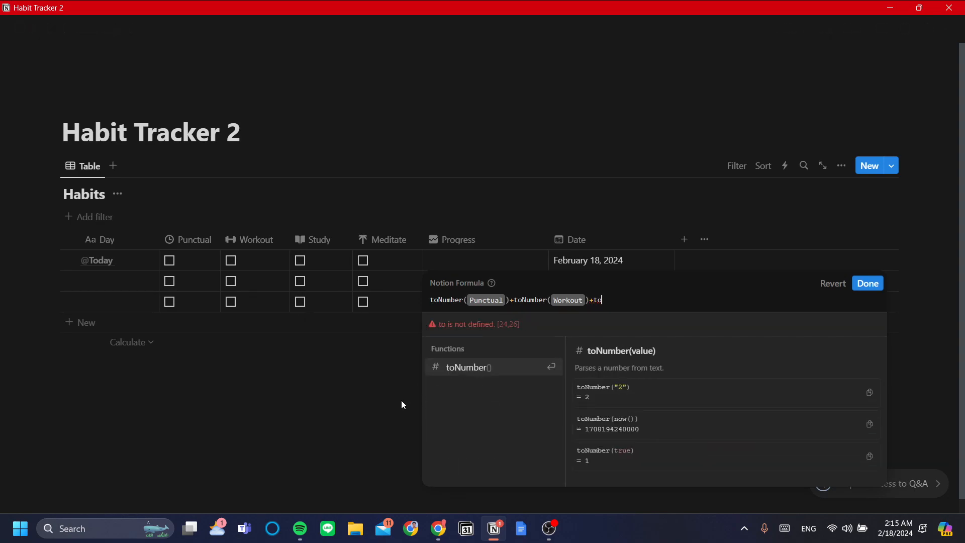
click(500, 368)
click(503, 418)
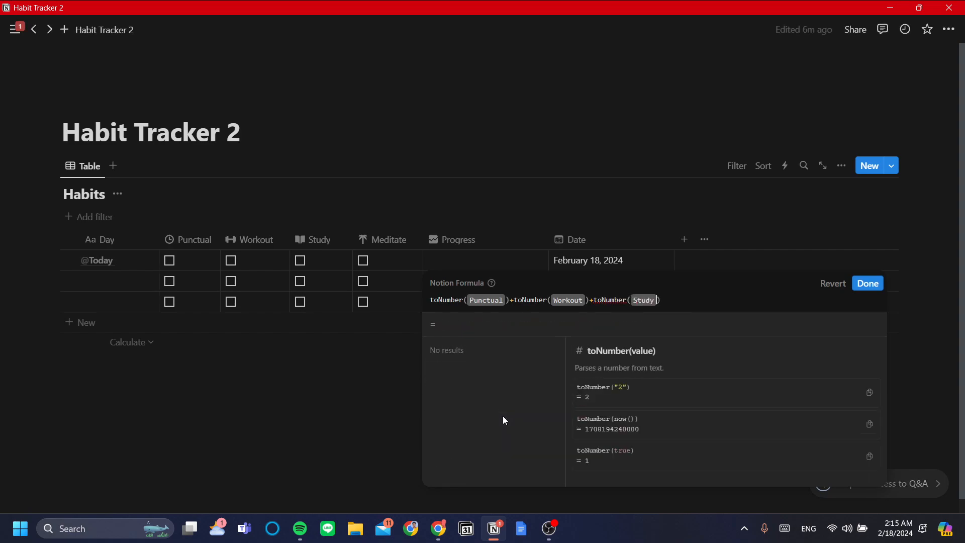
text(+)
key(BackSpace)
- Complete the Progress formula with +toNumber(Meditate) and save it
key(Right)
text(+t)
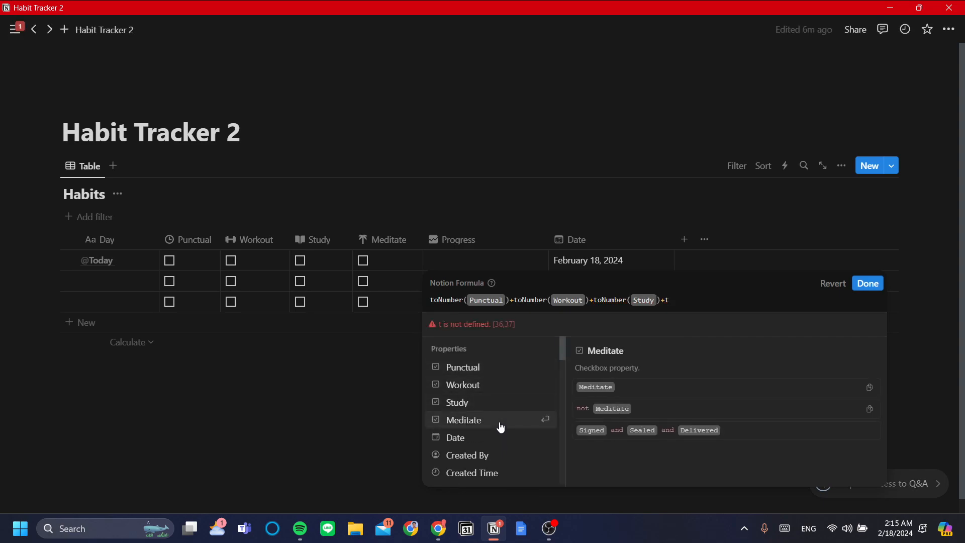
text(oNum)
key(Return)
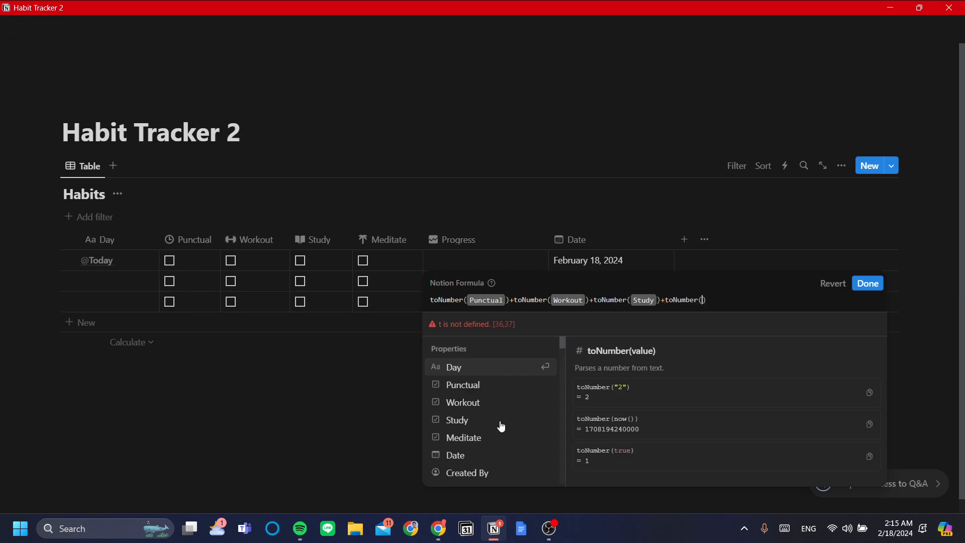
click(525, 435)
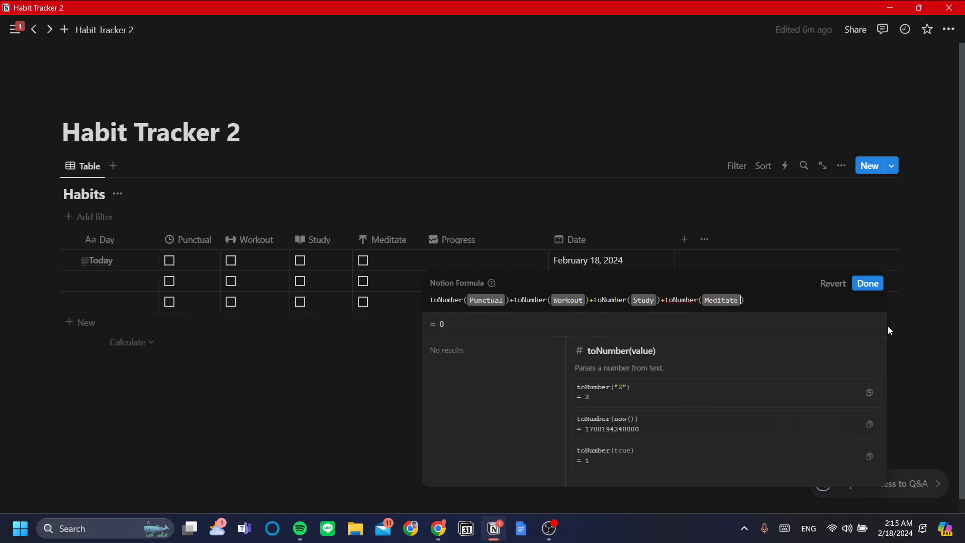
click(868, 284)
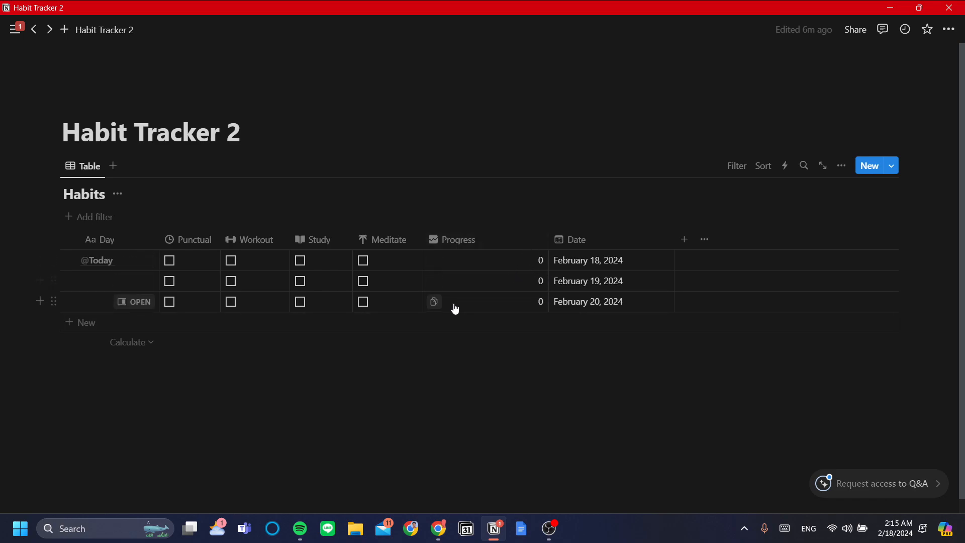
click(189, 261)
click(236, 262)
click(304, 263)
click(366, 264)
click(363, 261)
click(300, 260)
click(170, 260)
click(232, 261)
click(207, 268)
click(252, 267)
click(214, 271)
click(244, 264)
click(213, 271)
click(244, 267)
click(324, 266)
click(394, 265)
click(317, 262)
click(236, 266)
click(204, 267)
click(386, 261)
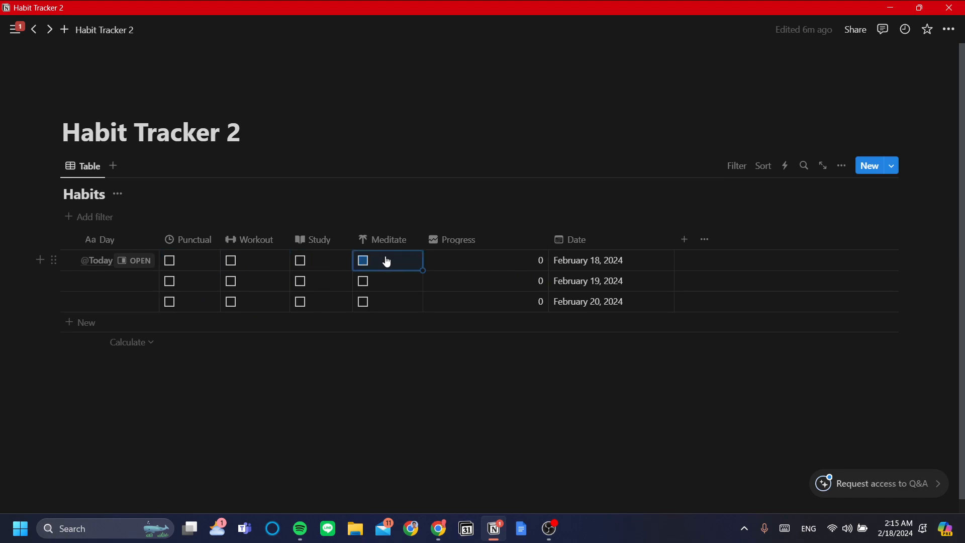
- Edit the Progress property so that it is shown as a bar
click(538, 239)
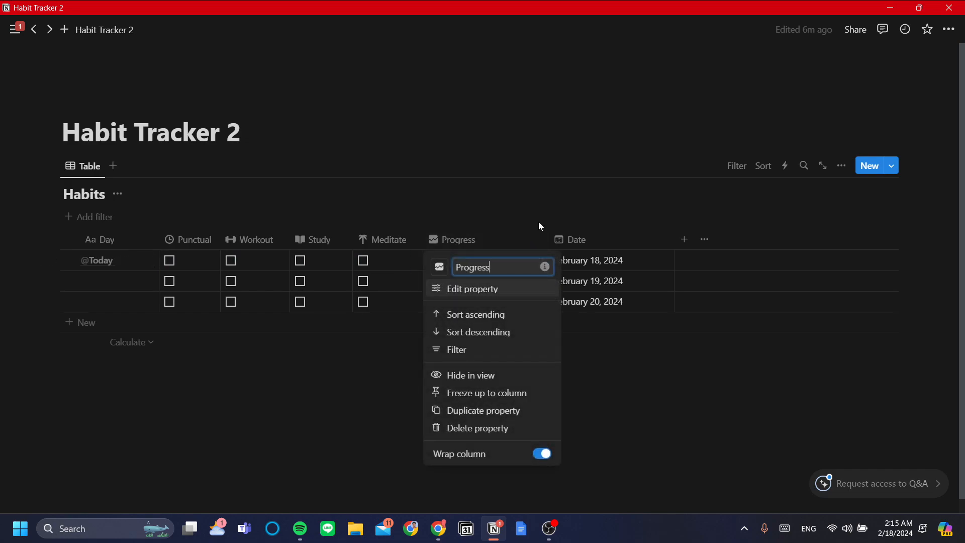
click(512, 296)
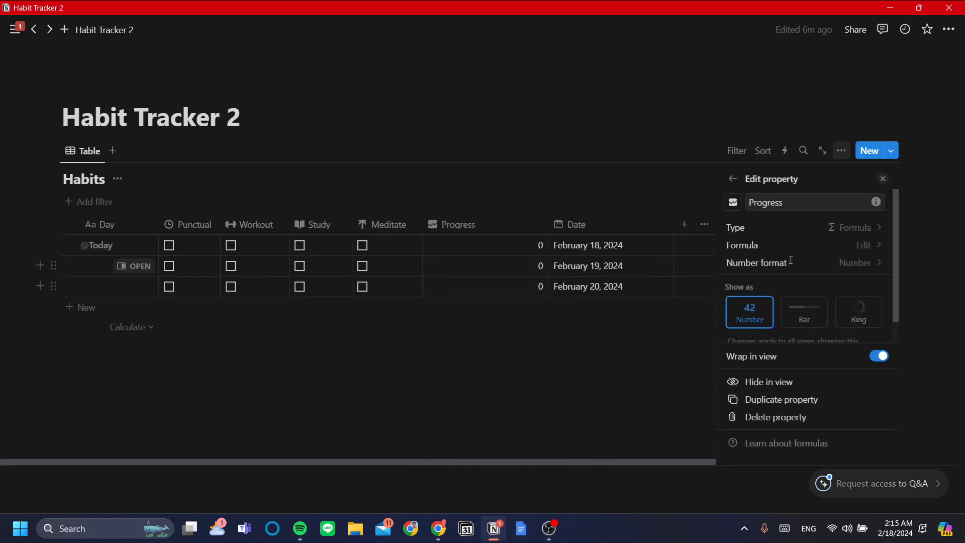
click(806, 313)
scroll(814, 302, down, 2)
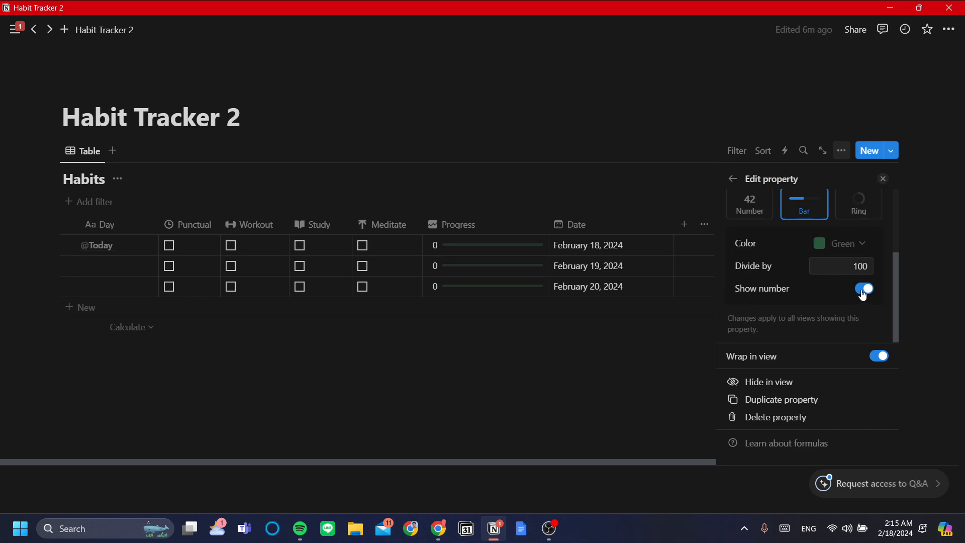
- Keep the Progress bar's number shown and set its Divide by value to 4
click(863, 291)
click(863, 290)
click(846, 266)
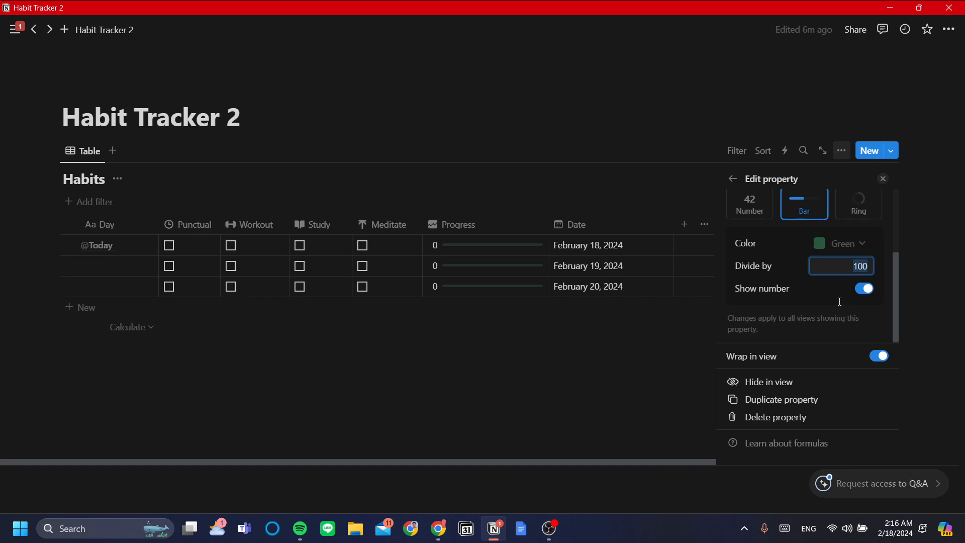
text(4)
scroll(869, 324, up, 3)
scroll(870, 324, down, 1)
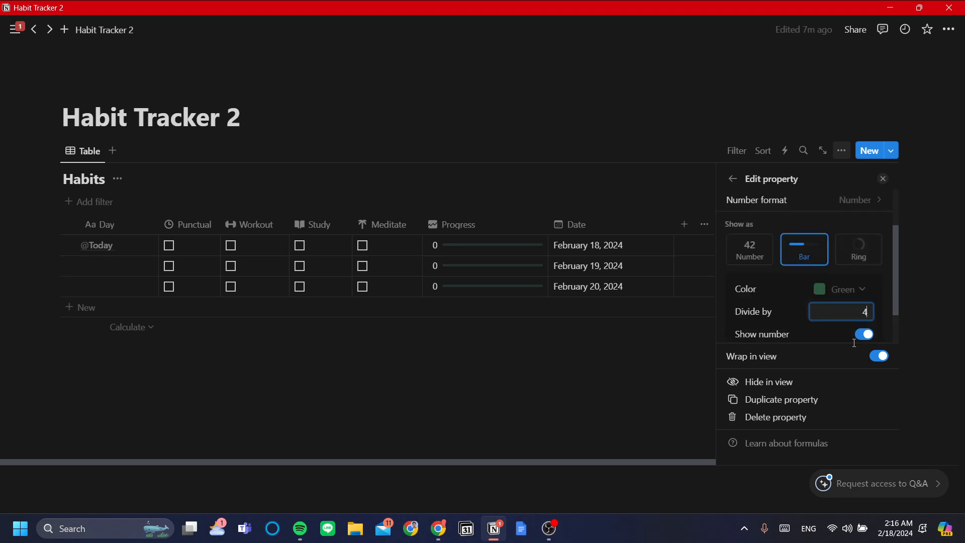
scroll(844, 318, up, 1)
click(843, 305)
scroll(847, 317, down, 1)
click(808, 262)
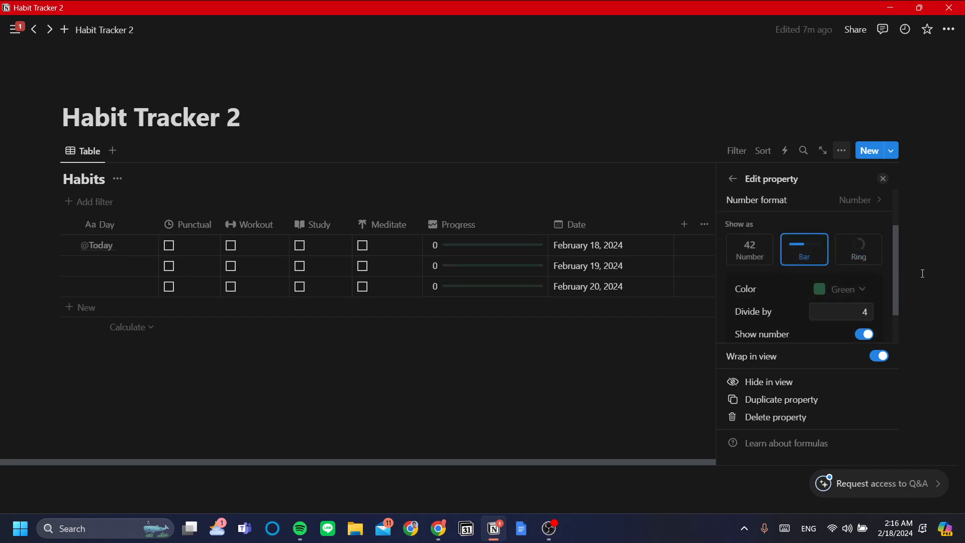
- Review the Progress bar settings, switch Show number off and back on, and close the property settings
scroll(891, 290, down, 1)
scroll(889, 299, up, 2)
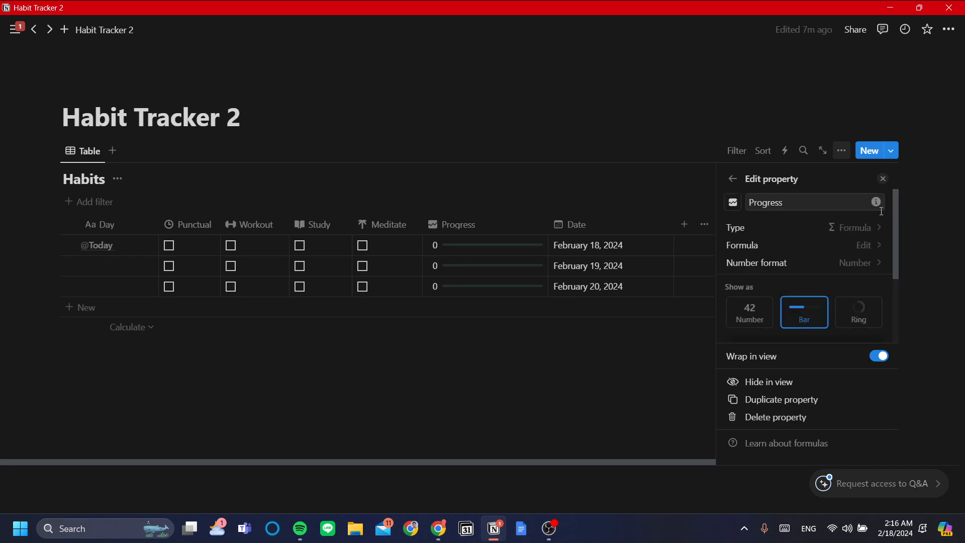
scroll(882, 203, down, 2)
click(871, 290)
click(872, 293)
click(883, 179)
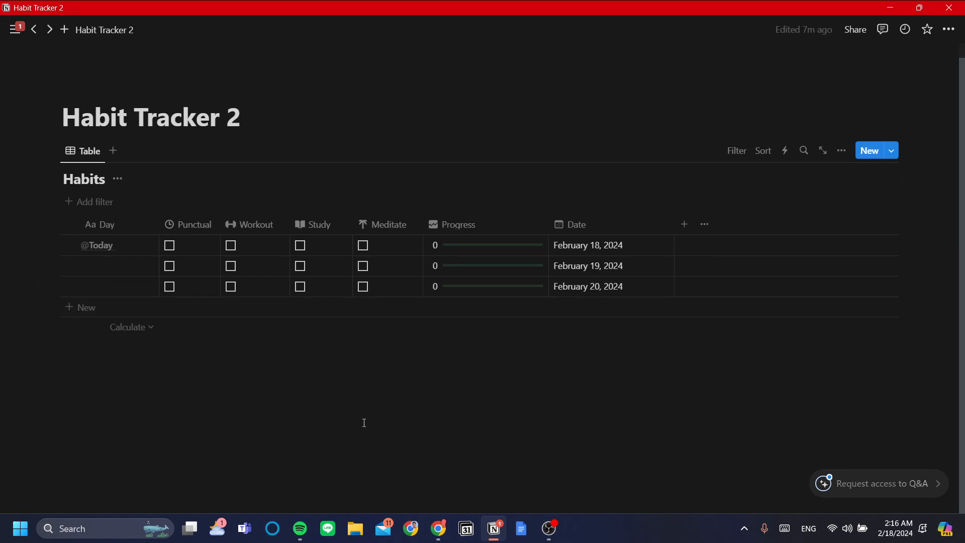
click(170, 245)
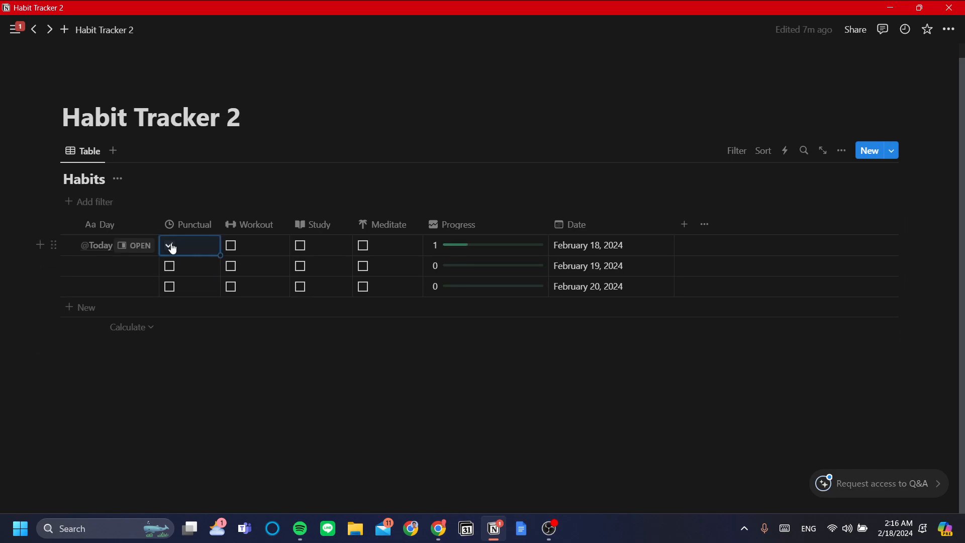
click(230, 245)
click(301, 246)
click(307, 247)
click(362, 247)
click(312, 248)
click(313, 247)
click(362, 246)
click(233, 246)
click(206, 251)
click(205, 250)
click(276, 245)
click(325, 246)
click(361, 249)
click(362, 249)
click(303, 245)
click(236, 247)
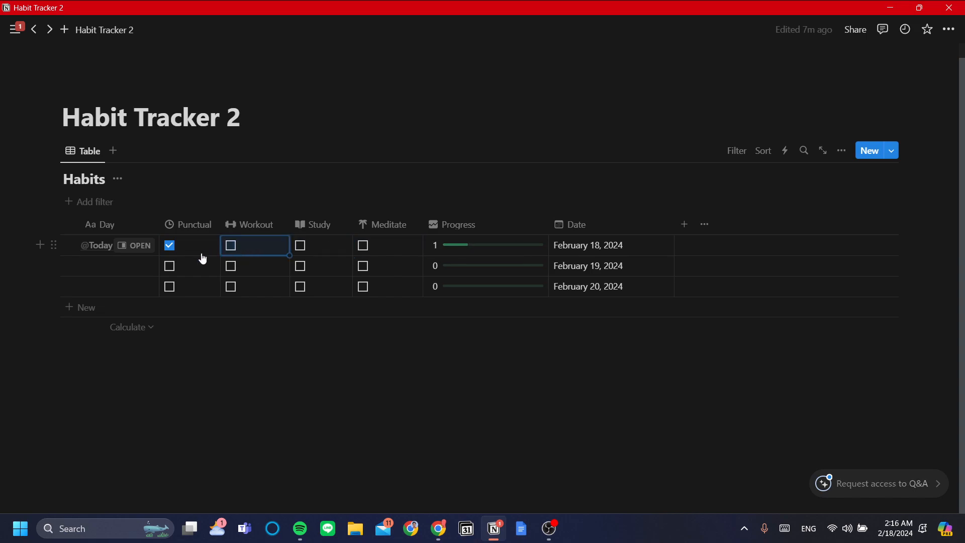
click(194, 251)
click(334, 432)
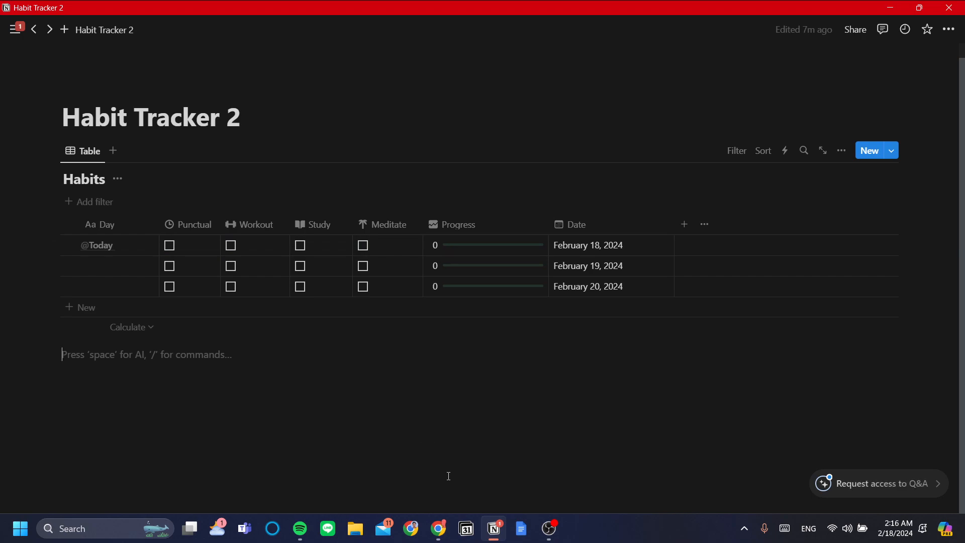
- Switch to ChartBase in the browser, examine the Habit Tracker chart's X axis and Y axis data settings, and return to Notion
click(437, 528)
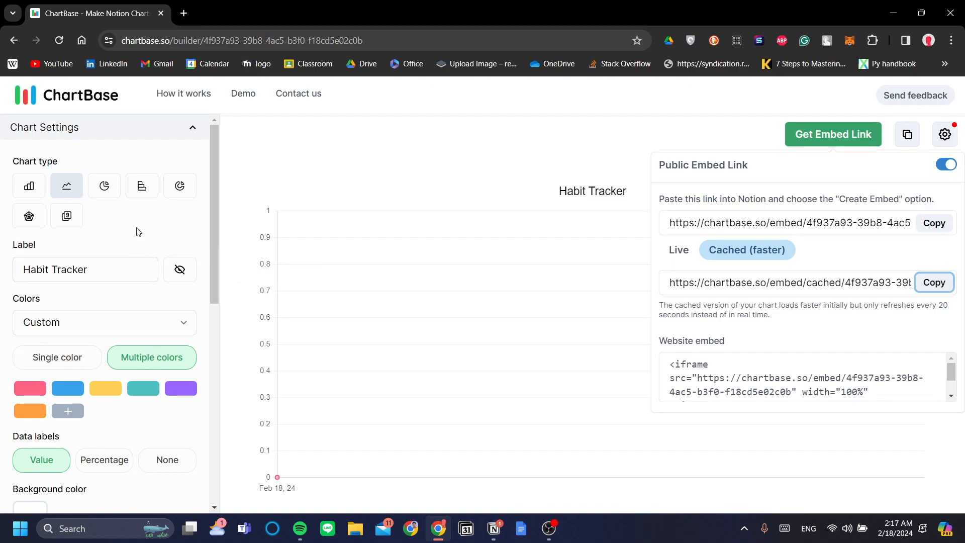
click(494, 532)
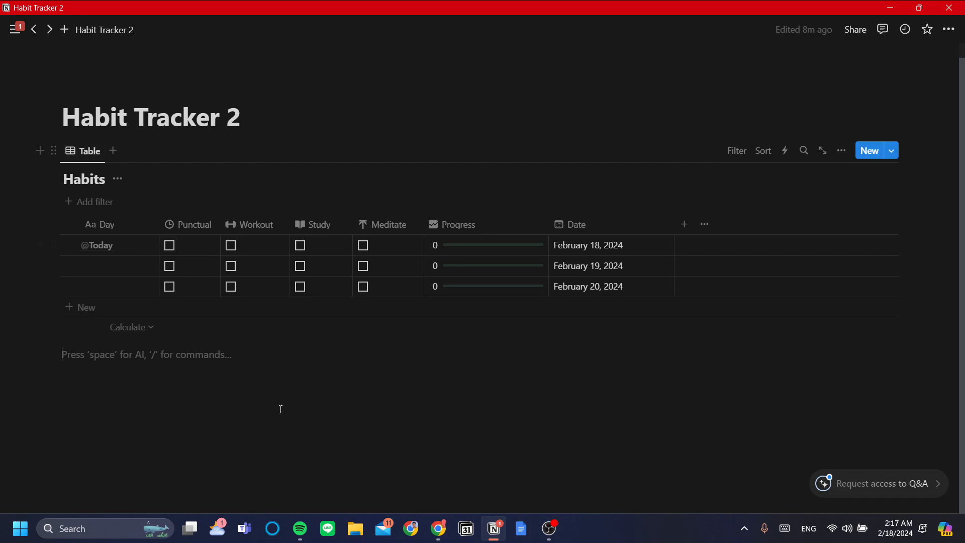
click(494, 532)
scroll(148, 302, down, 5)
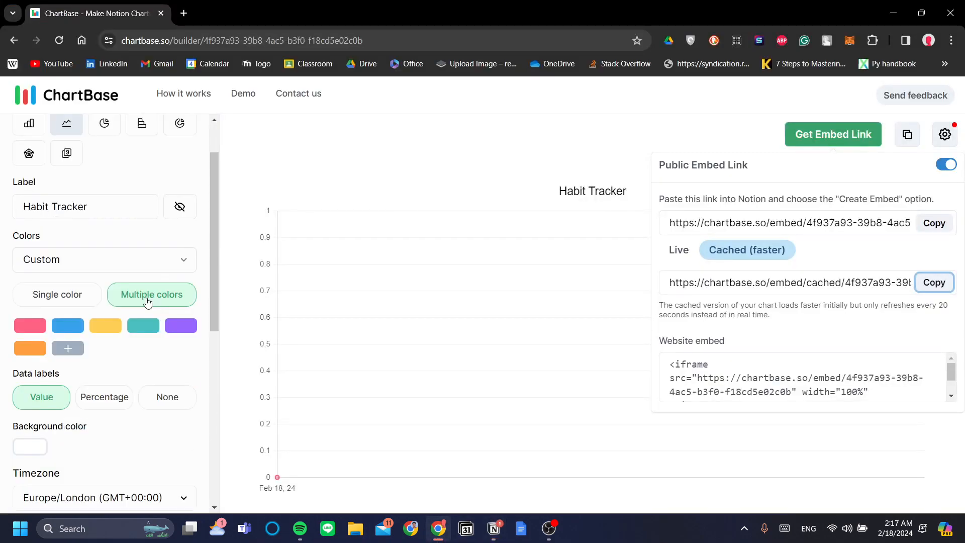
scroll(148, 302, down, 1)
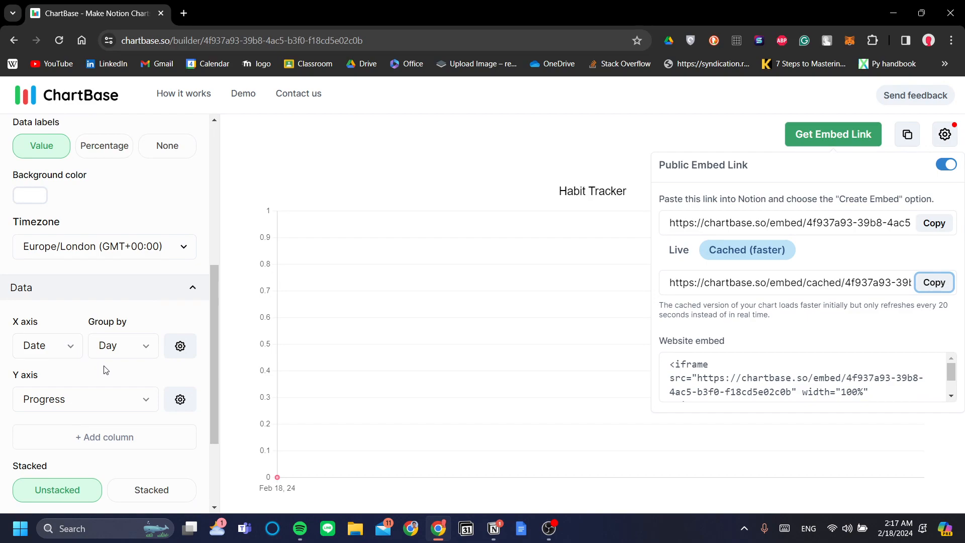
click(138, 406)
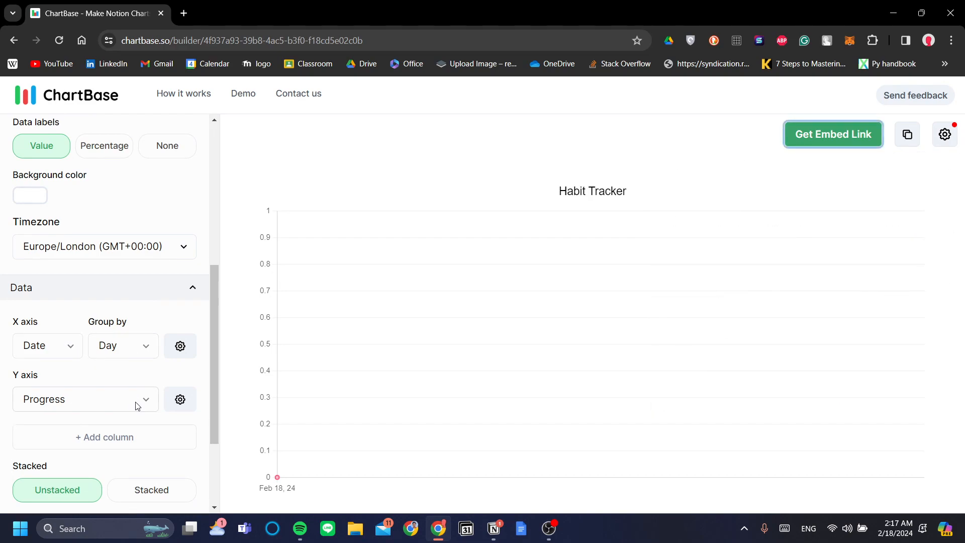
click(137, 406)
click(137, 405)
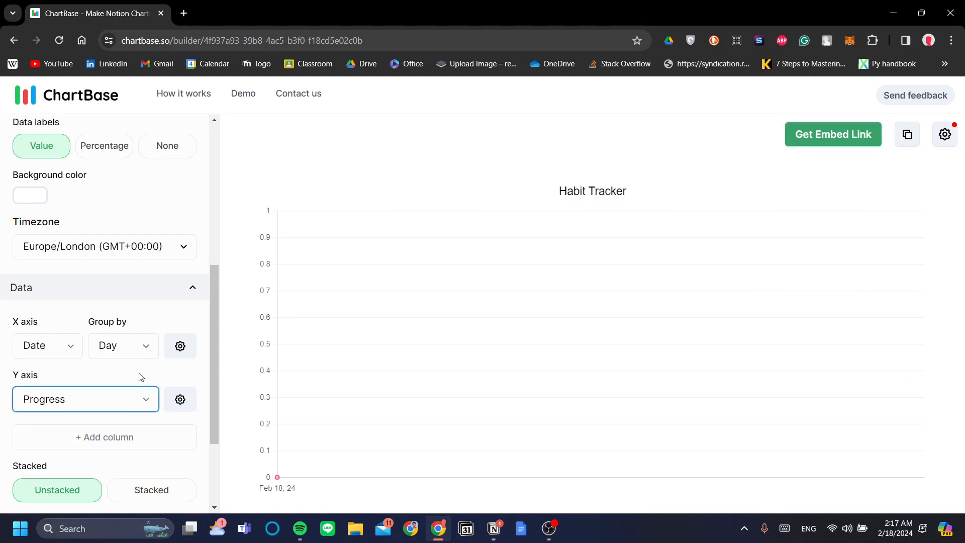
scroll(141, 377, down, 1)
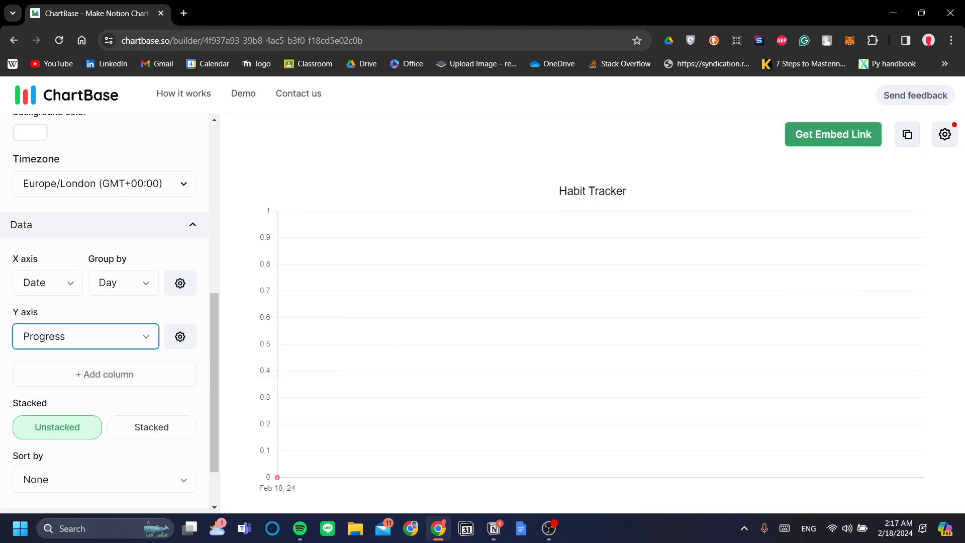
click(495, 528)
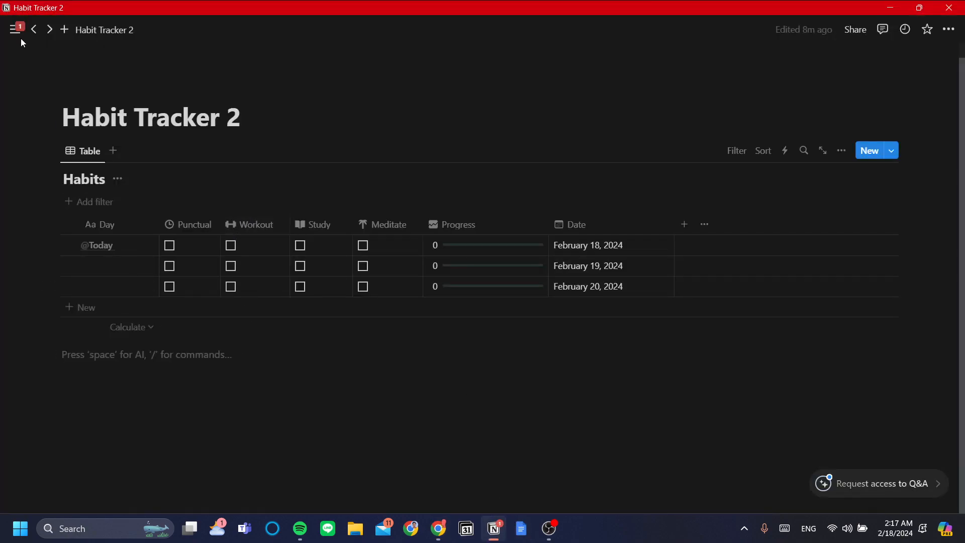
- Open the Habit Tracker page, look over its table and embedded chart, and return to the Habit Tracker 2 page
mouse_move(1, 34)
click(69, 253)
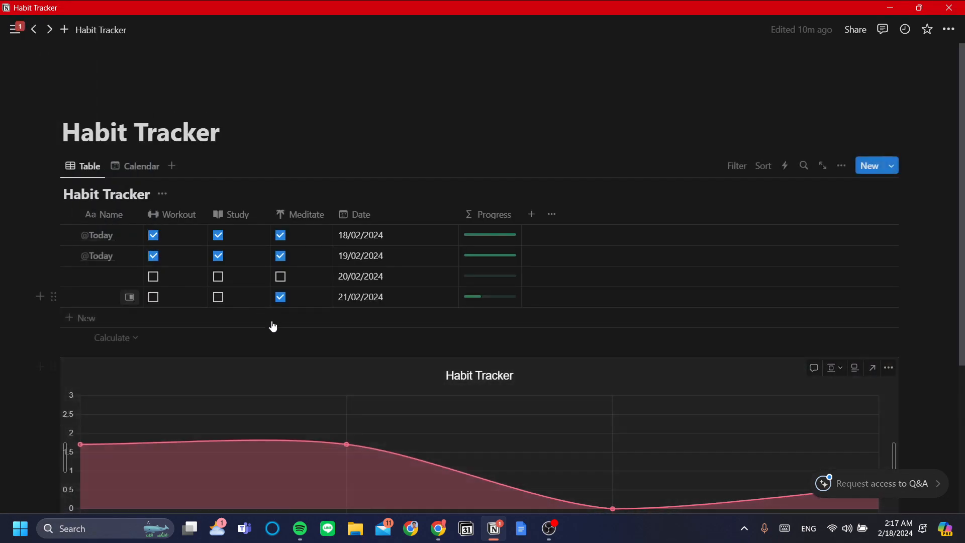
scroll(282, 327, down, 3)
scroll(372, 360, up, 2)
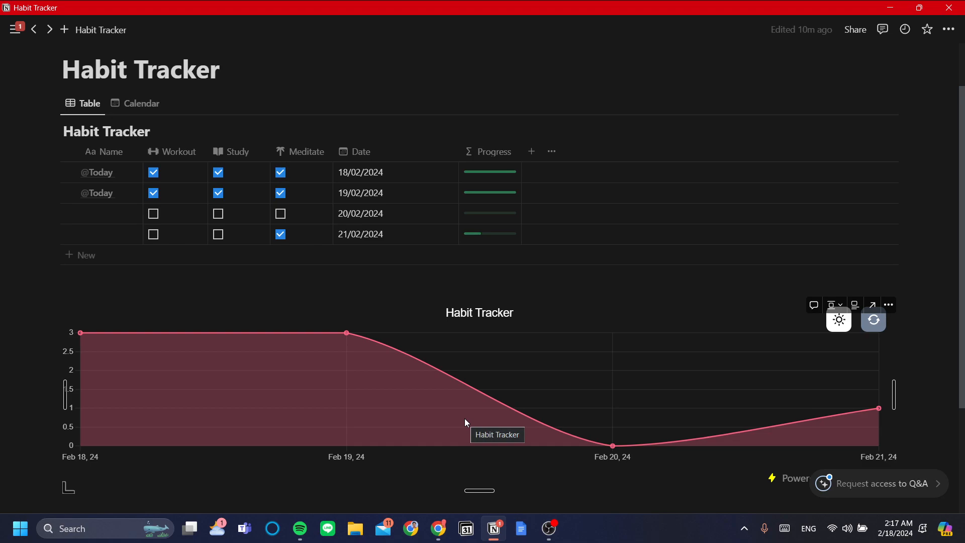
mouse_move(14, 29)
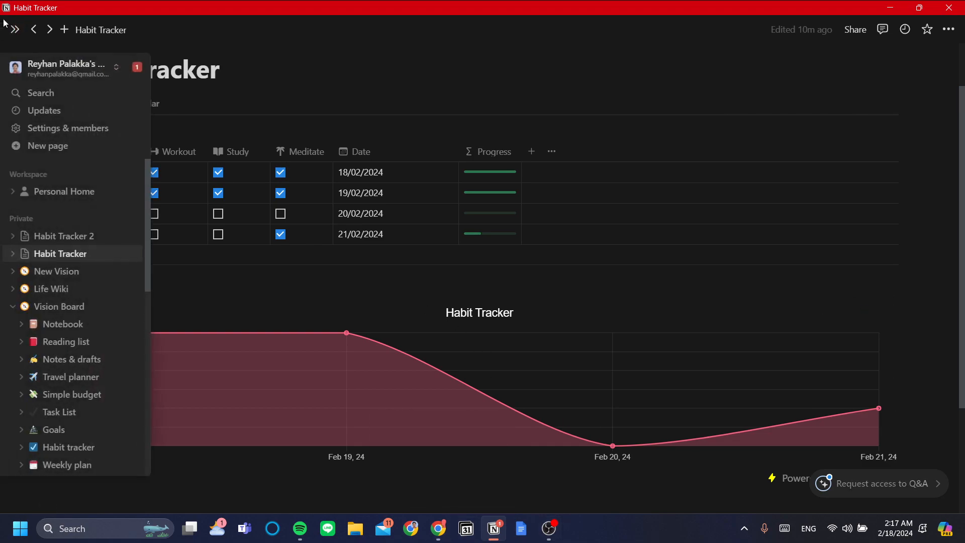
click(65, 237)
- Switch to ChartBase in the browser, show the Habit Tracker chart's public embed links, and copy the Cached (faster) link
click(441, 534)
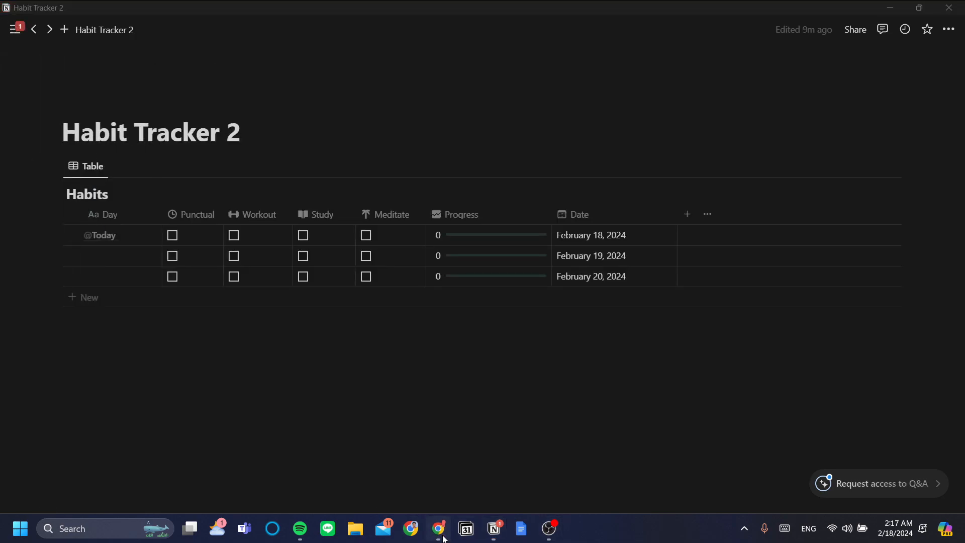
click(822, 146)
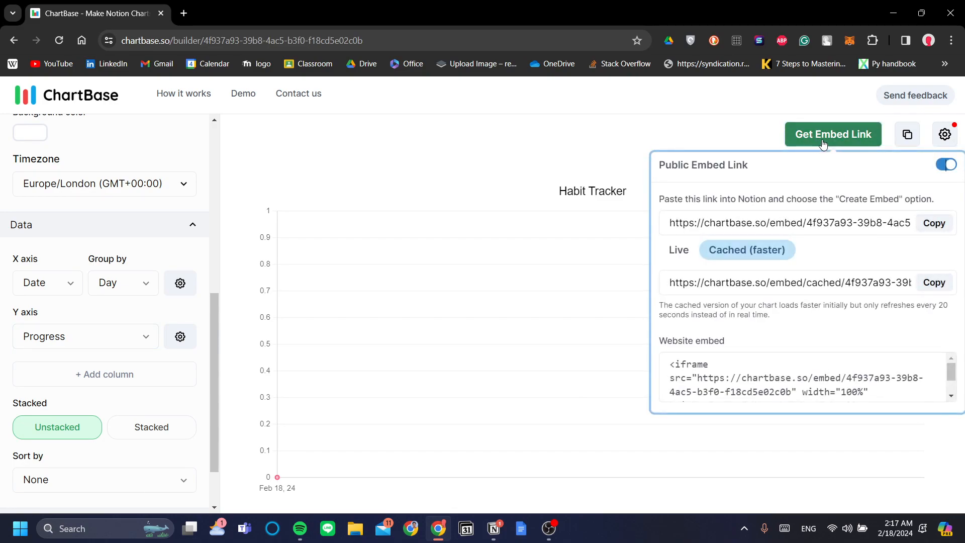
drag(741, 223, 945, 224)
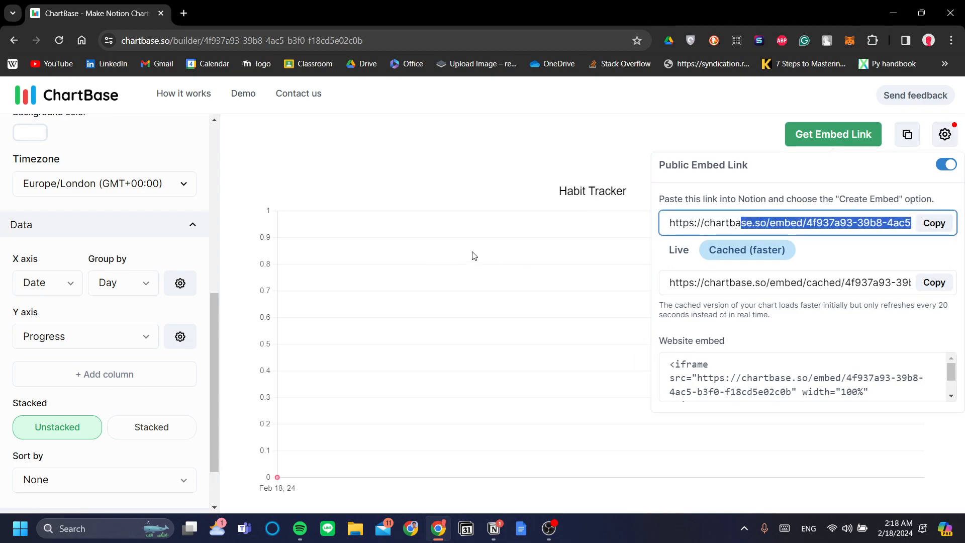
click(797, 225)
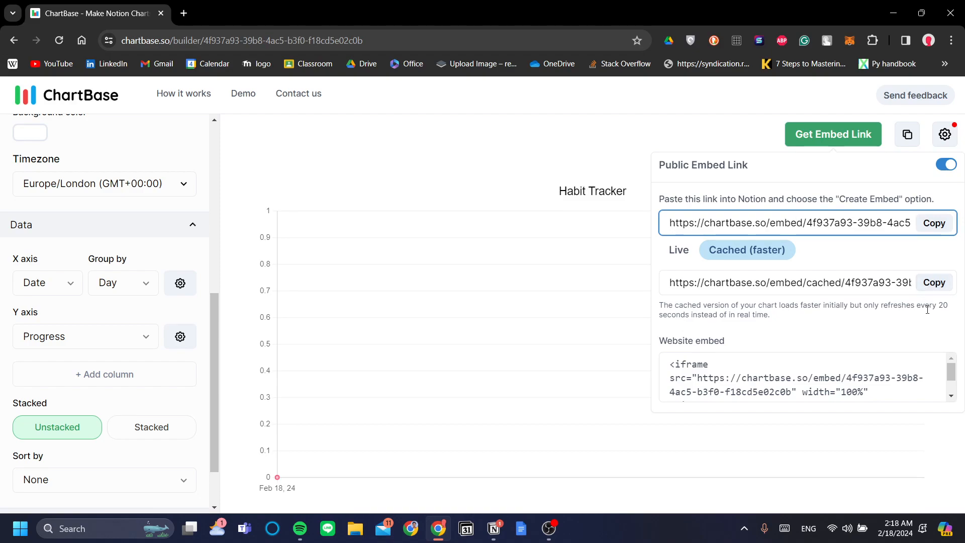
click(679, 250)
click(724, 250)
click(679, 250)
click(719, 252)
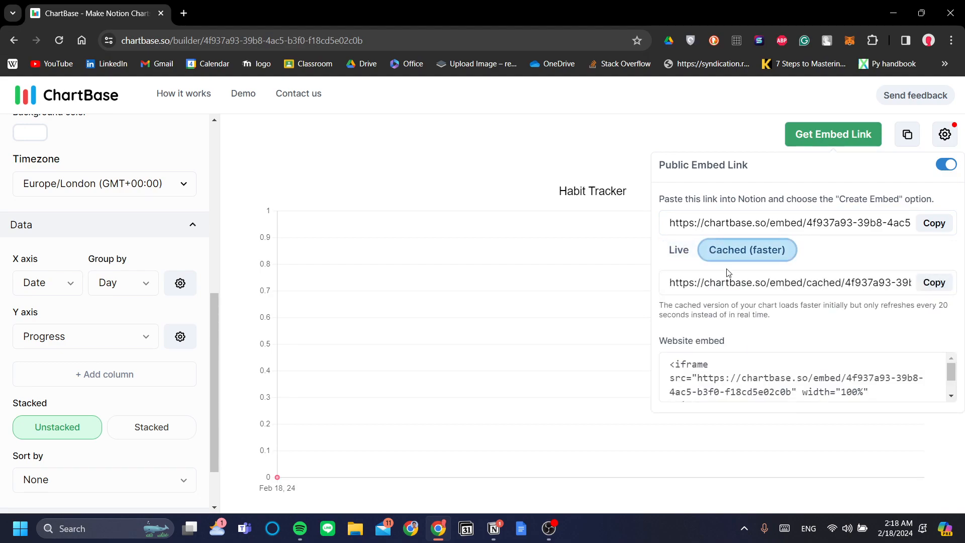
click(941, 282)
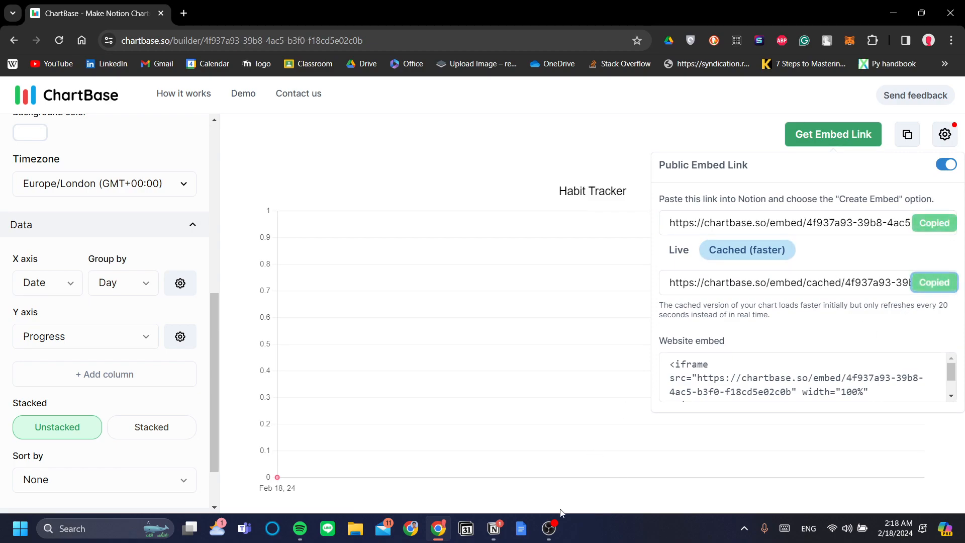
- Switch to Notion and embed the copied ChartBase link in an Embed block below the Habits table
click(495, 520)
click(501, 345)
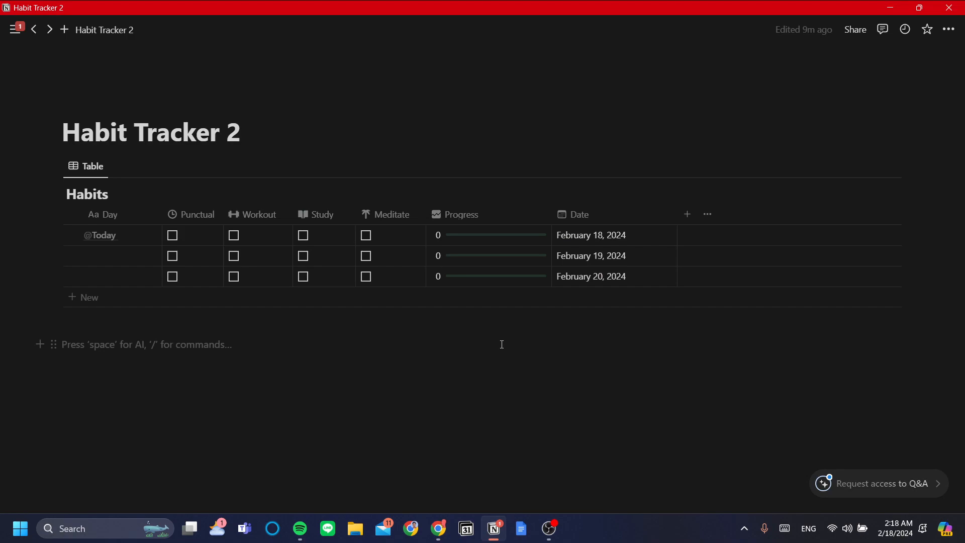
text(/)
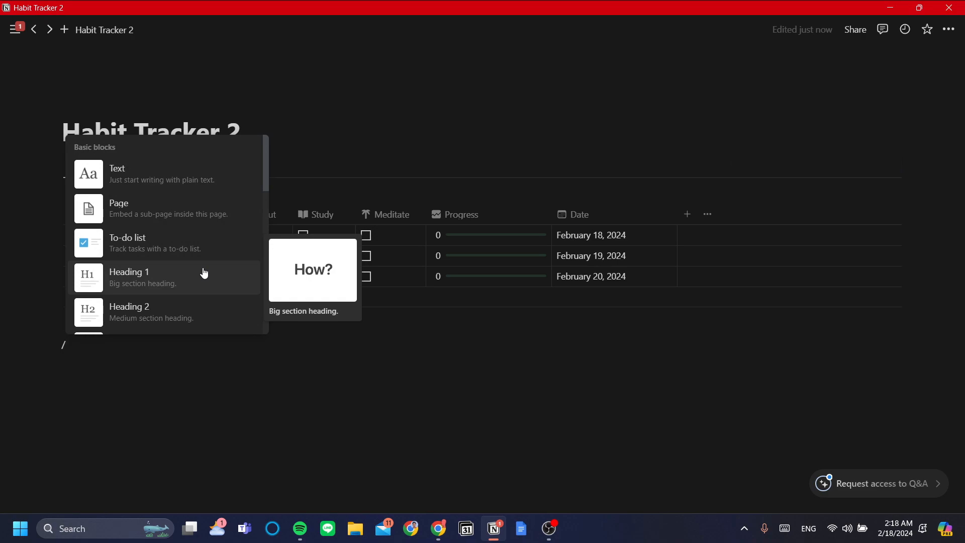
text(emb)
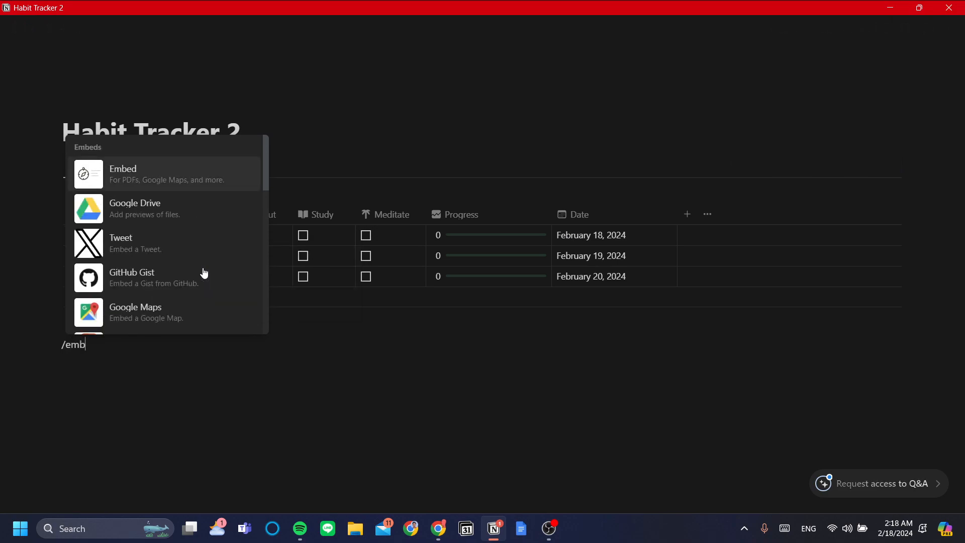
key(Return)
key(ctrl+v)
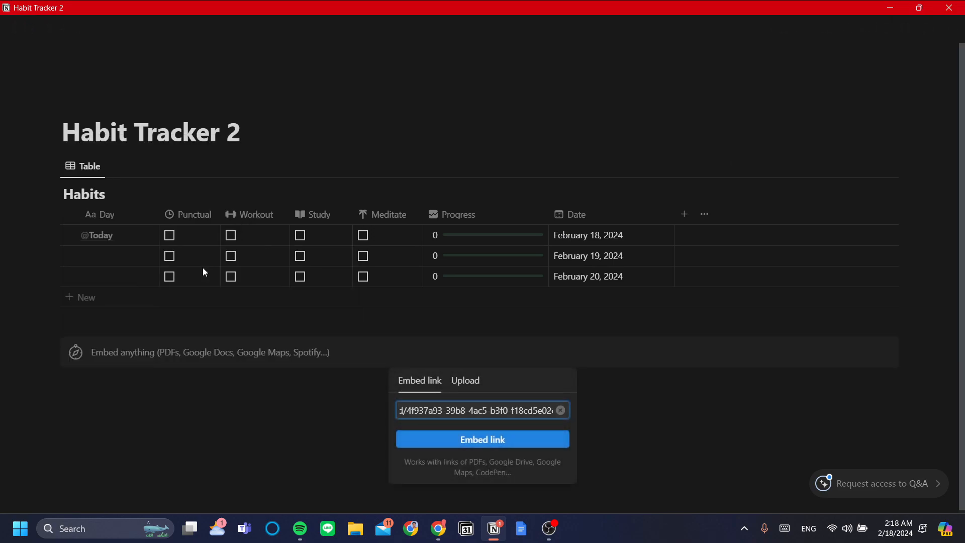
click(467, 448)
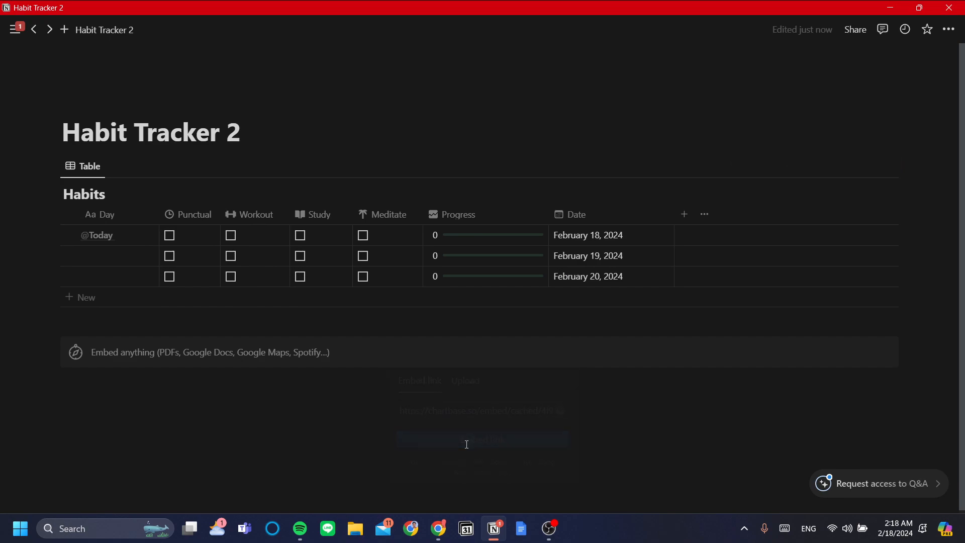
- Switch the embedded Habit Tracker chart to light mode and back to dark mode
scroll(467, 268, down, 3)
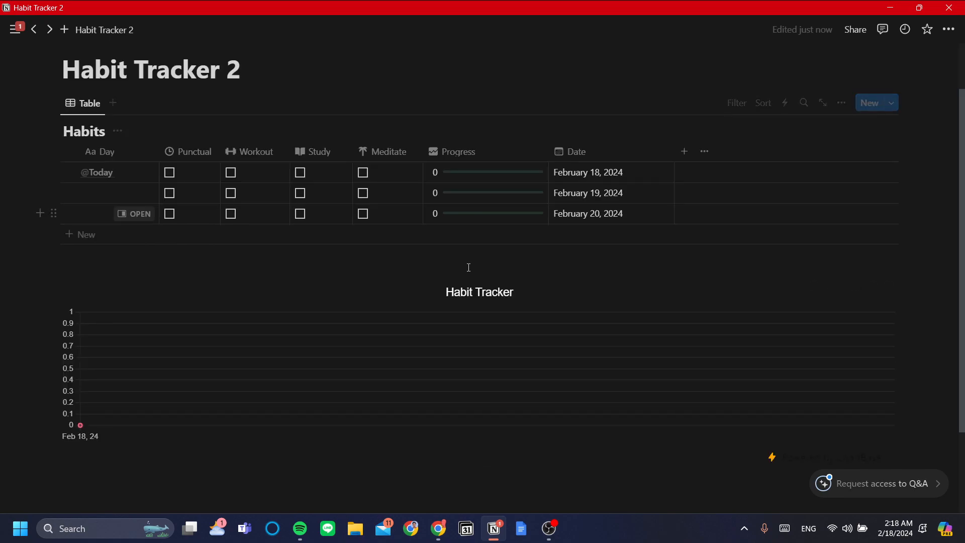
scroll(614, 257, up, 1)
click(840, 254)
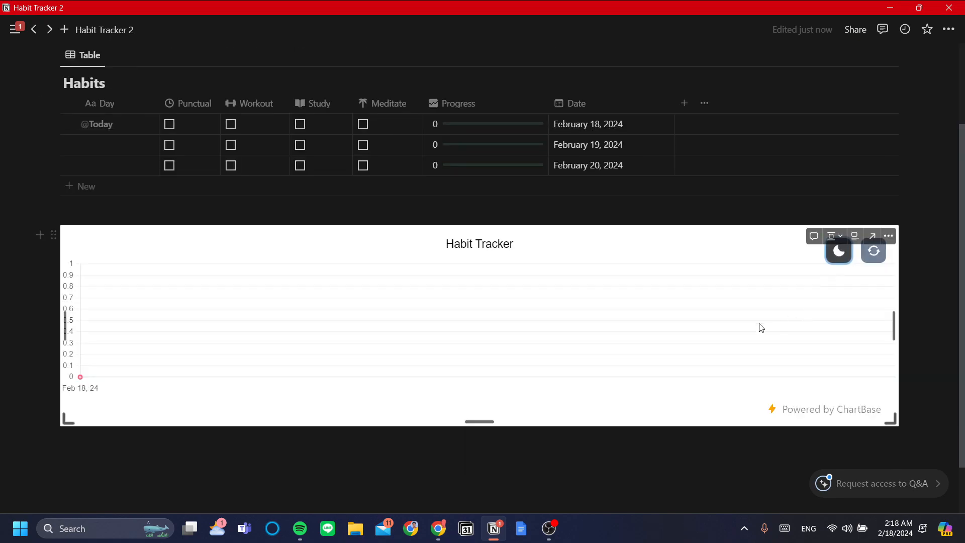
scroll(557, 285, up, 2)
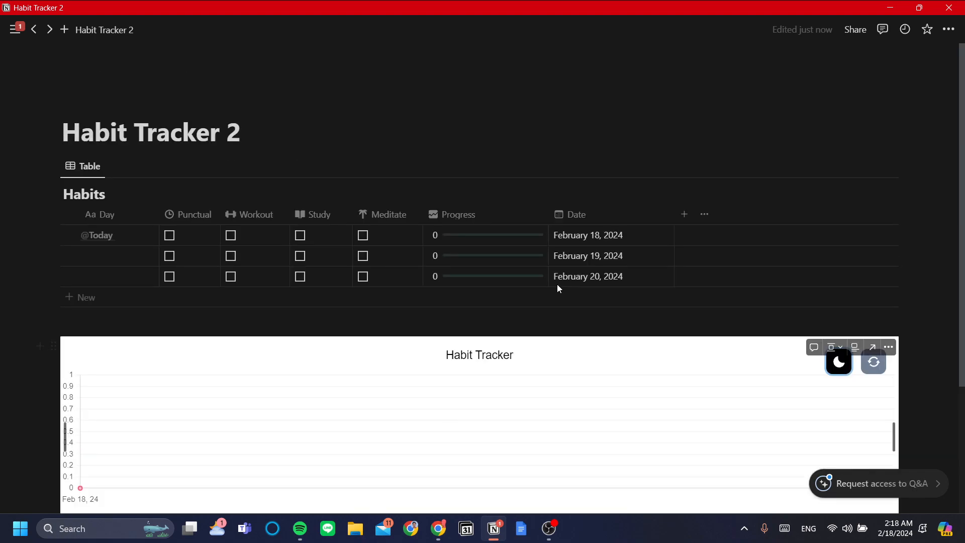
scroll(551, 289, down, 1)
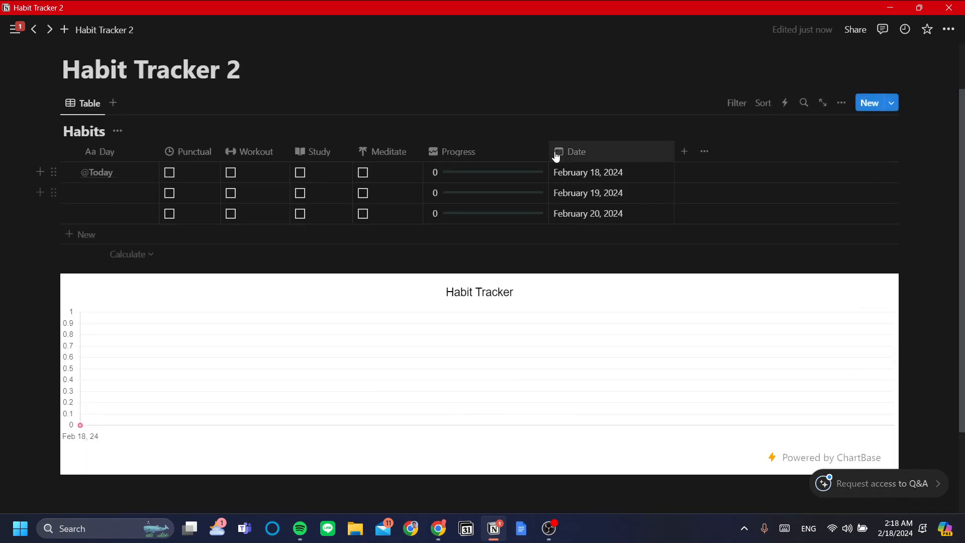
click(837, 308)
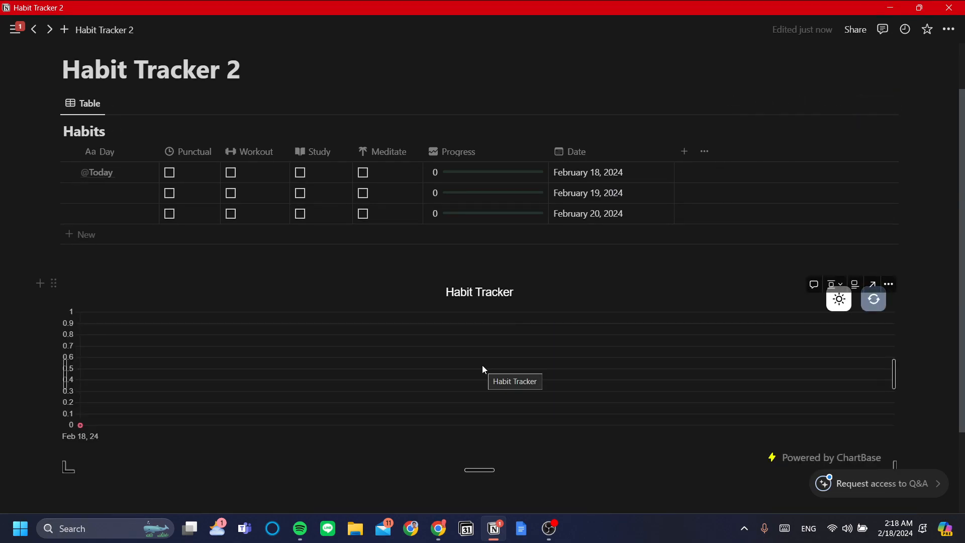
scroll(490, 267, up, 1)
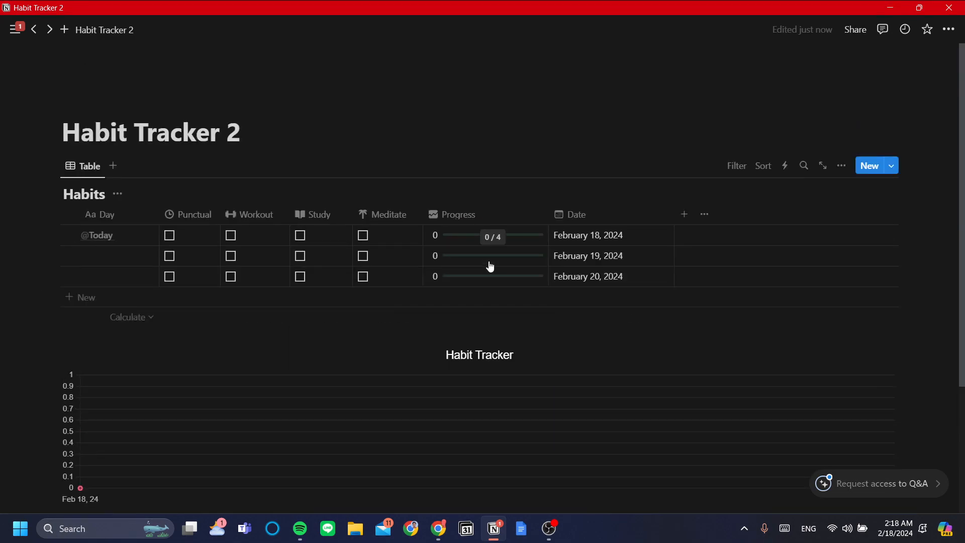
click(180, 237)
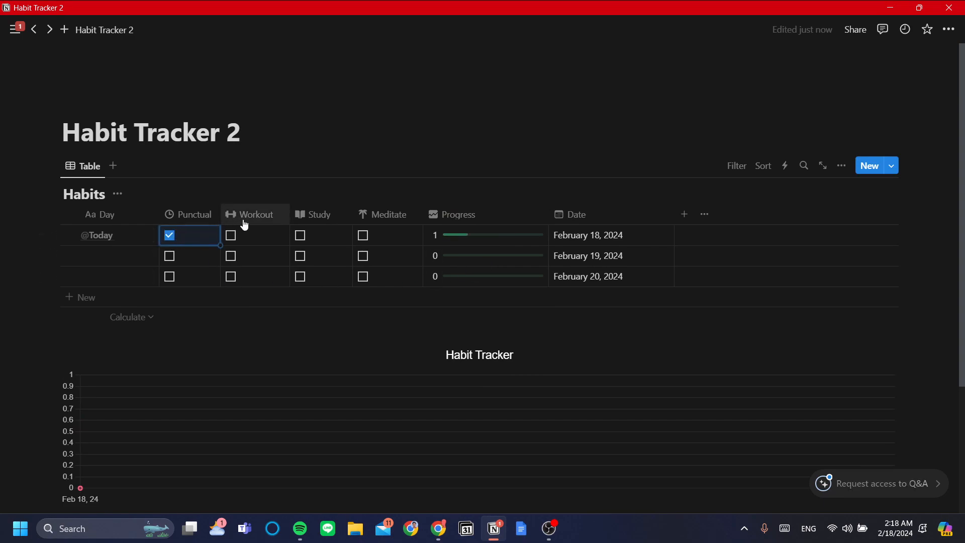
click(232, 236)
click(302, 236)
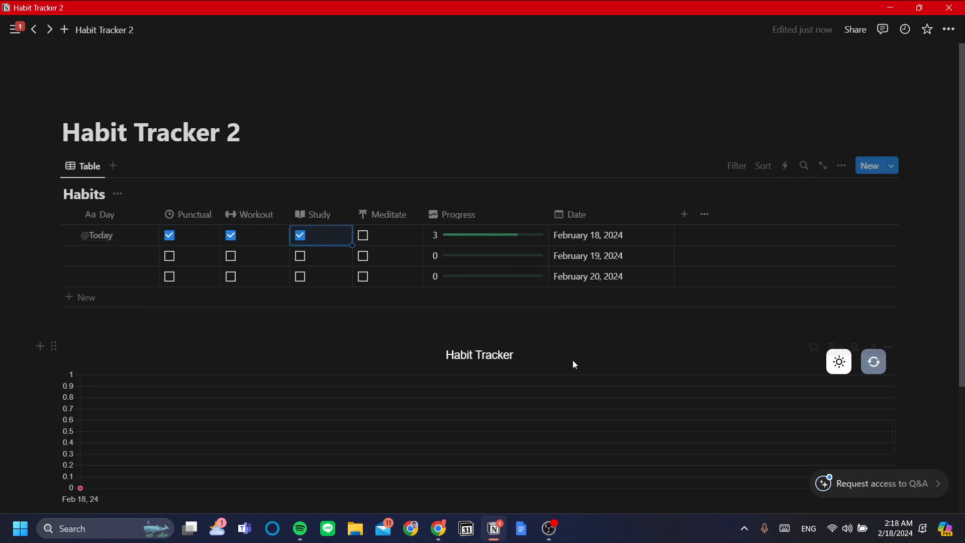
scroll(575, 336, down, 1)
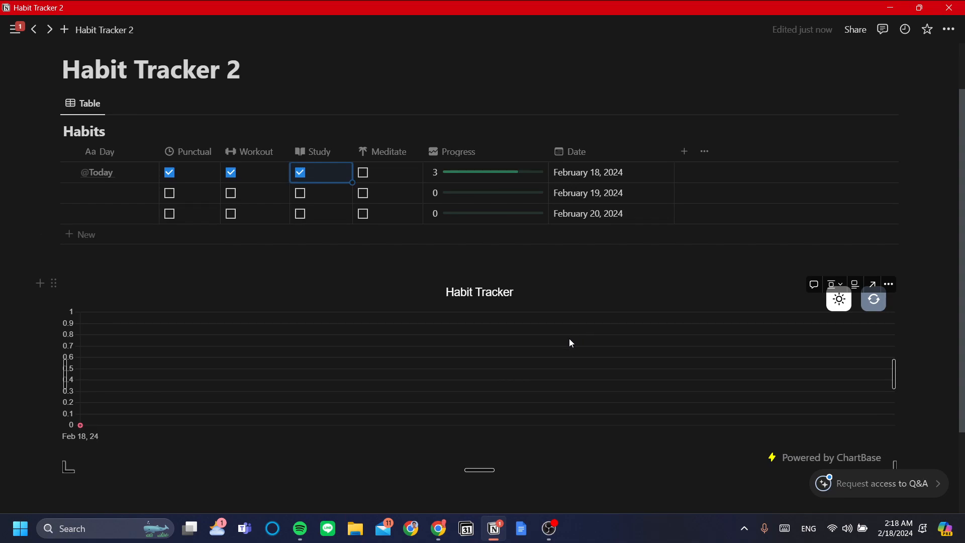